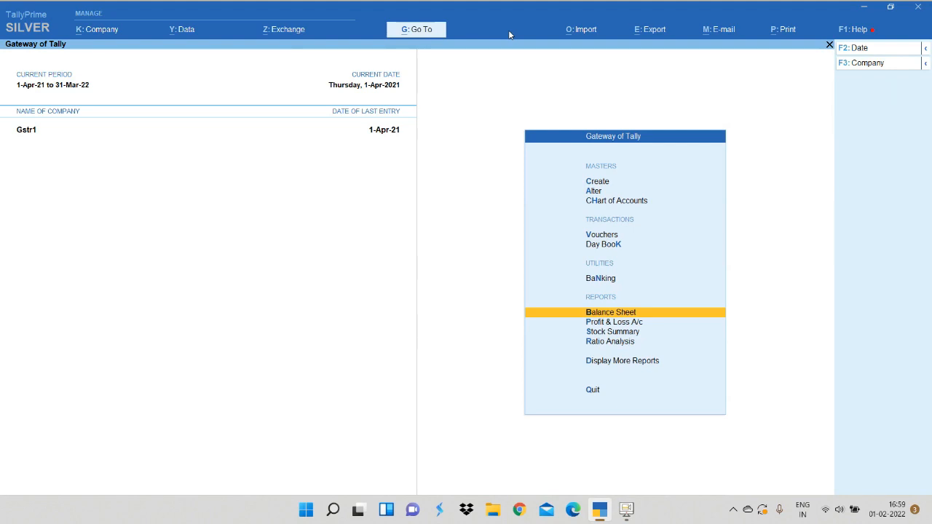
Examine the HMM ENTERPRISES ledger's group, state and GST registration details in the alteration form, then leave it unchanged
key(a)
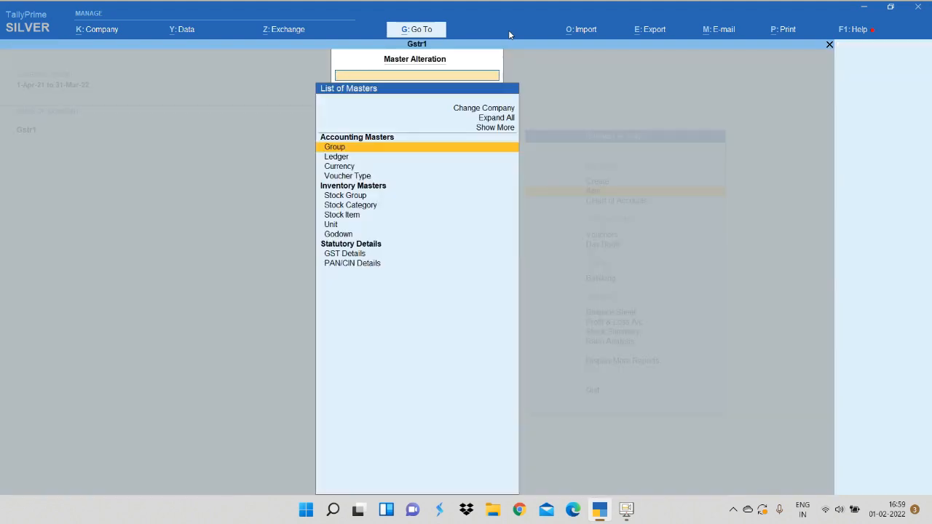
key(Down)
key(Return)
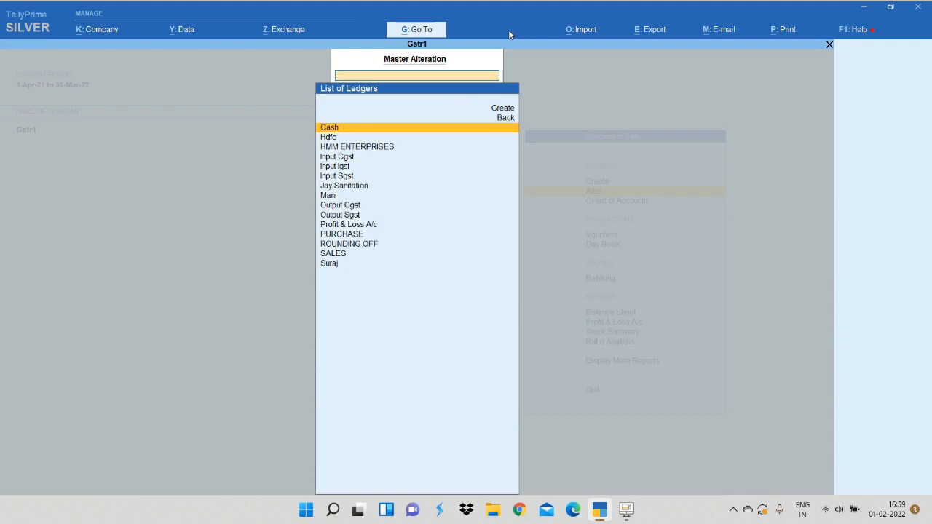
key(Down)
key(Down)
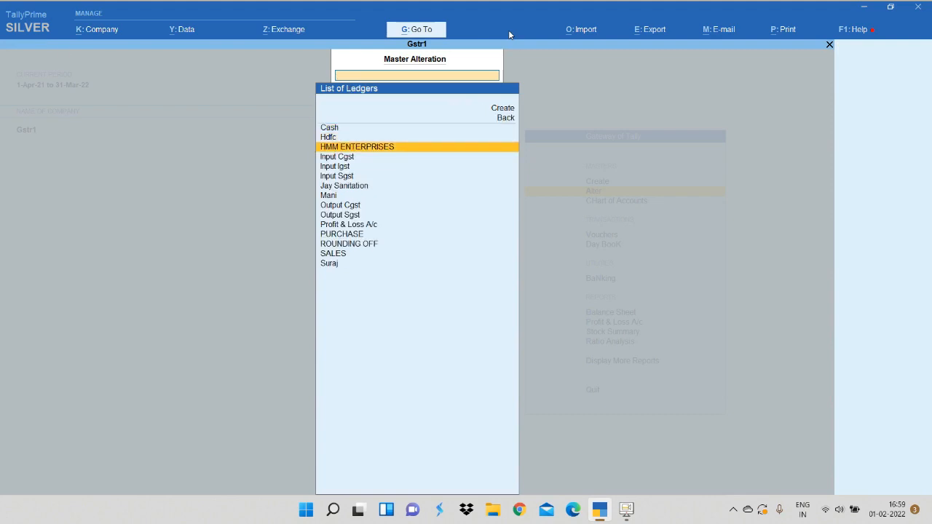
key(Return)
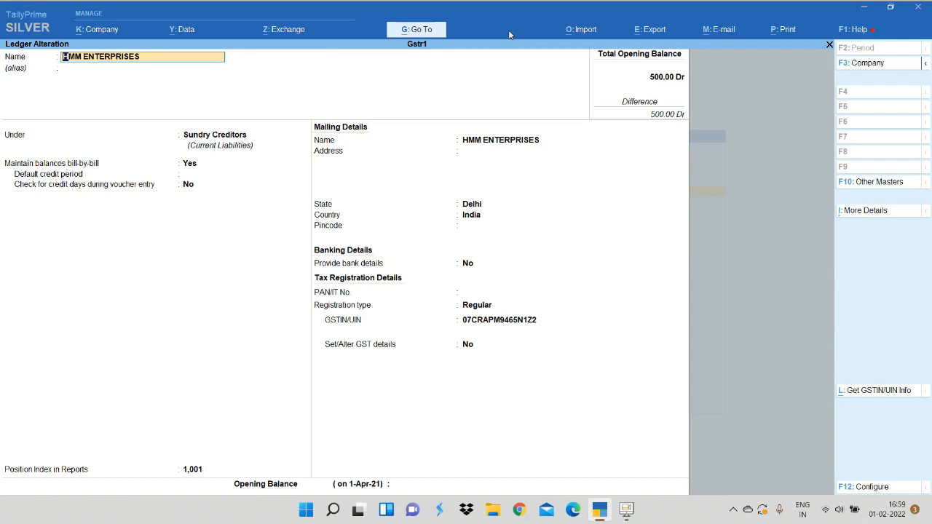
key(Escape)
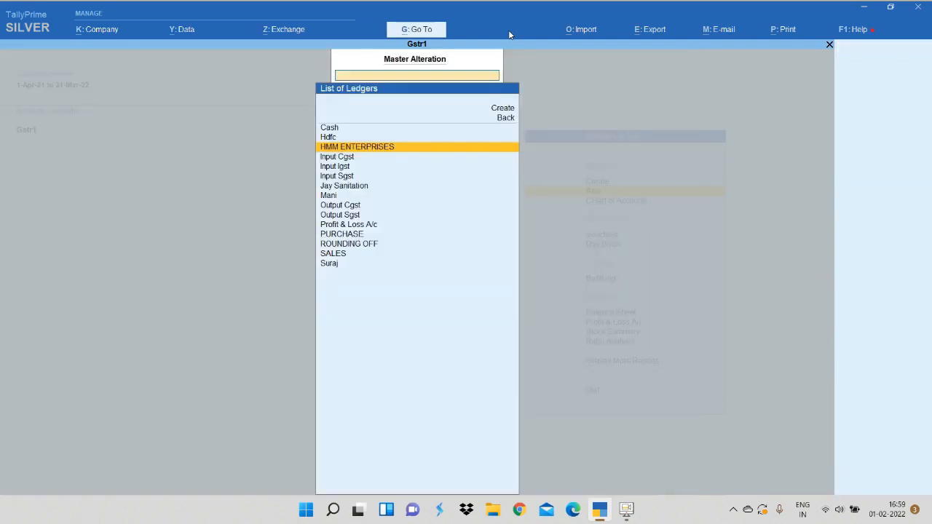
Examine the Jay Sanitation ledger's group, state and GST registration details, then quit the form without saving
key(Down)
key(Down)
key(Down)
key(Down)
key(Down)
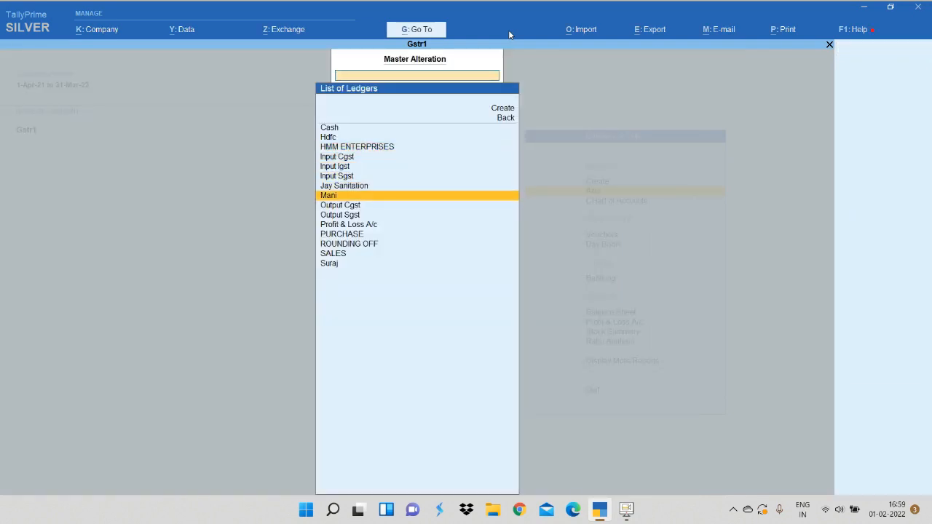
key(Up)
key(Return)
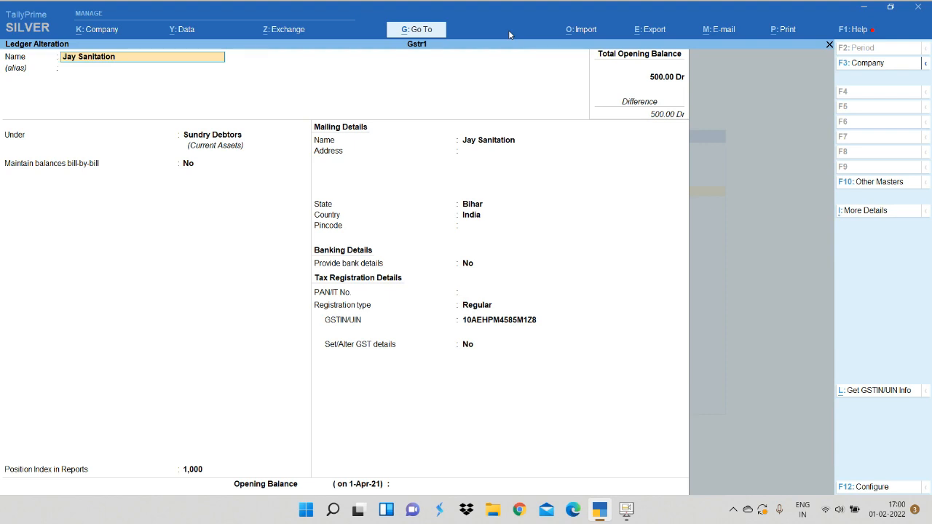
key(BackSpace)
key(Escape)
key(y)
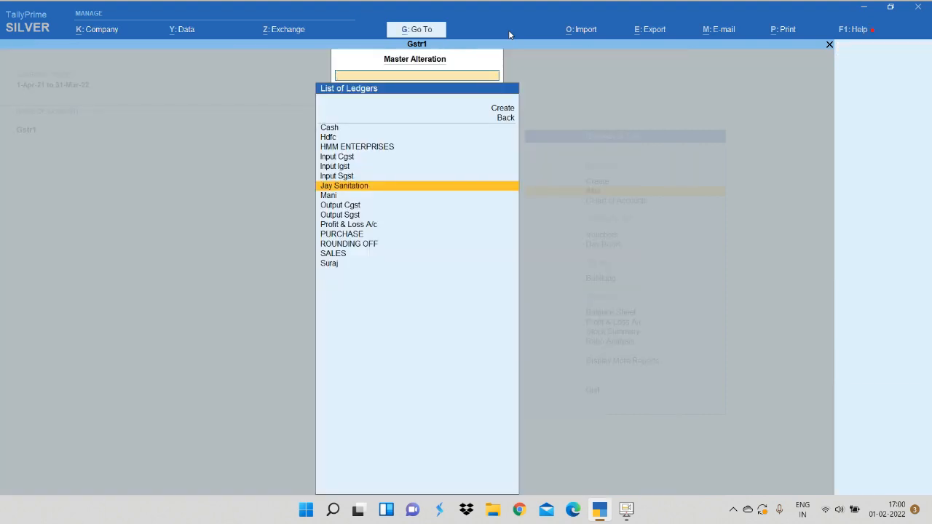
Check the duty type and tax type settings of the Input Cgst ledger, then quit its form
key(Up)
key(Up)
key(Up)
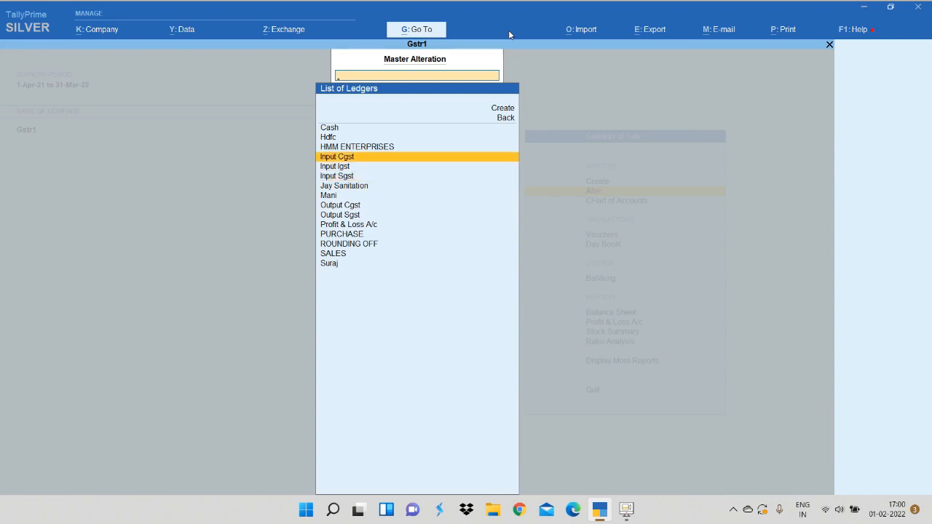
key(Return)
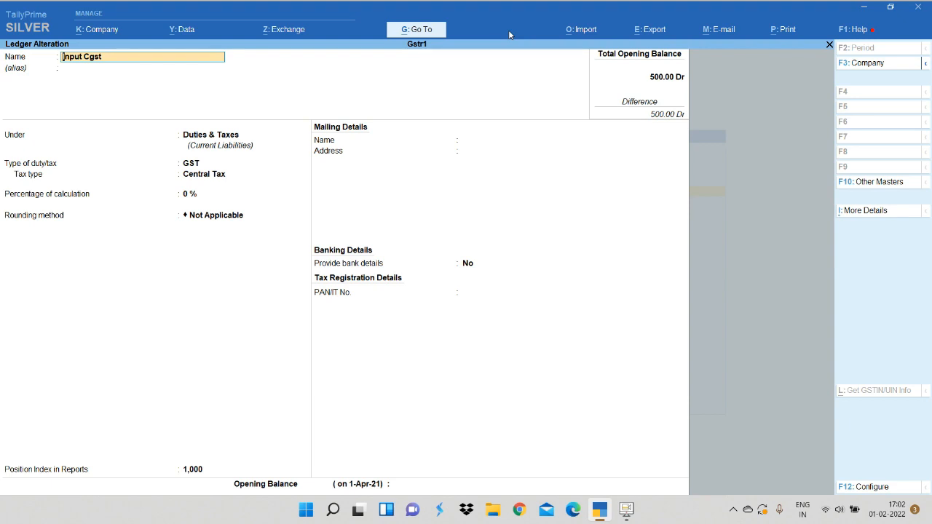
key(Escape)
key(y)
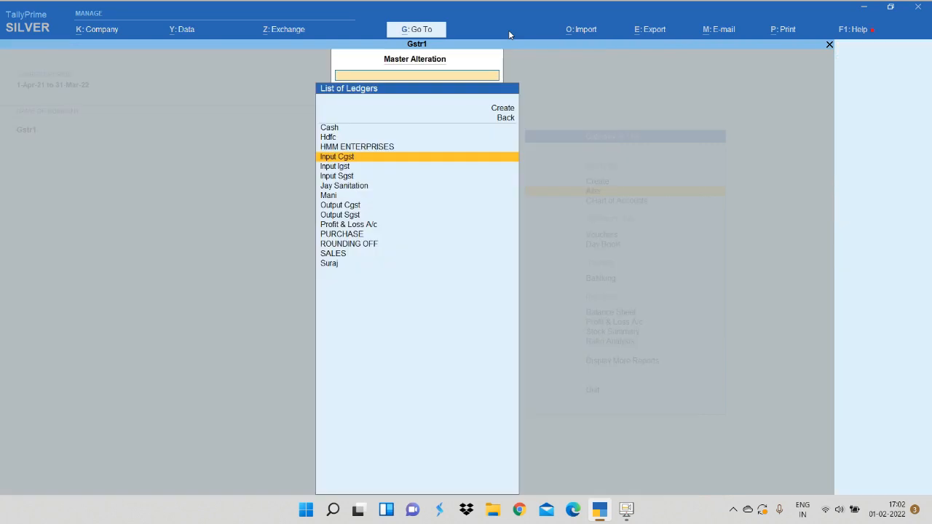
Check the duty type and tax type settings of the Input Igst ledger, then quit its form
key(Down)
key(Return)
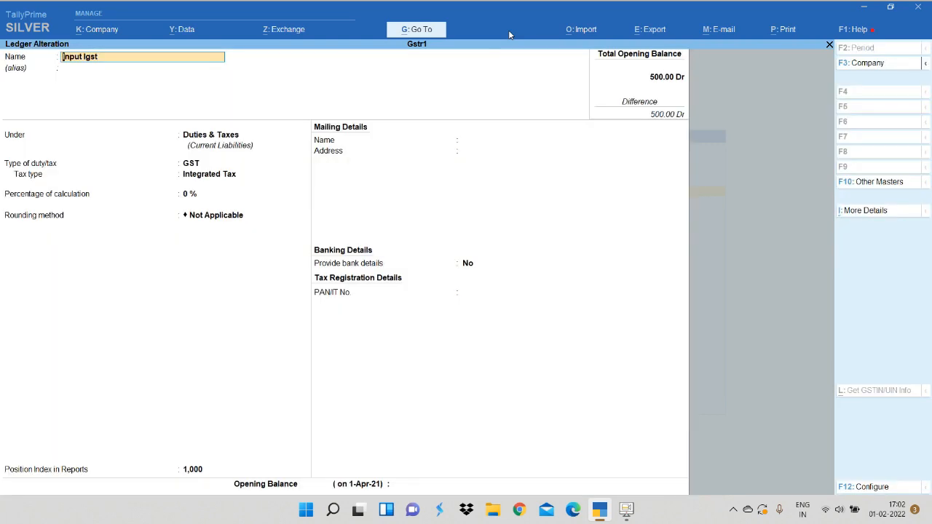
key(Escape)
key(Escape)
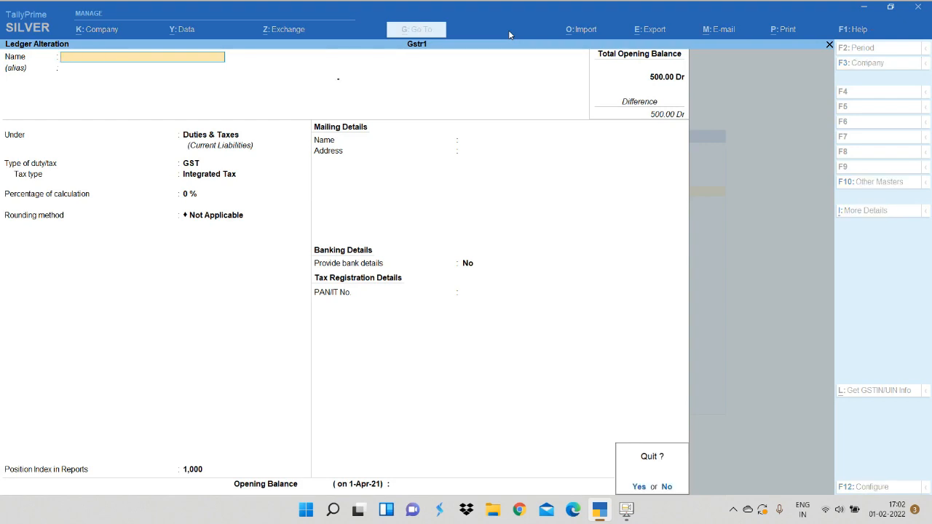
key(y)
Check the duty type and tax type settings of the Input Sgst ledger, then quit its form
key(Down)
key(Return)
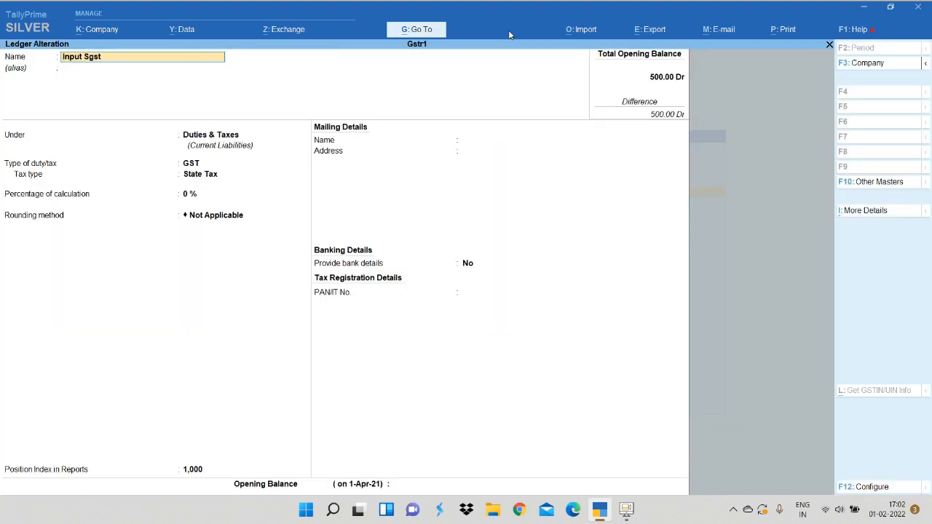
key(Escape)
key(Escape)
key(y)
Check the duty type and tax type settings of the Output Cgst ledger, then quit its form
key(Down)
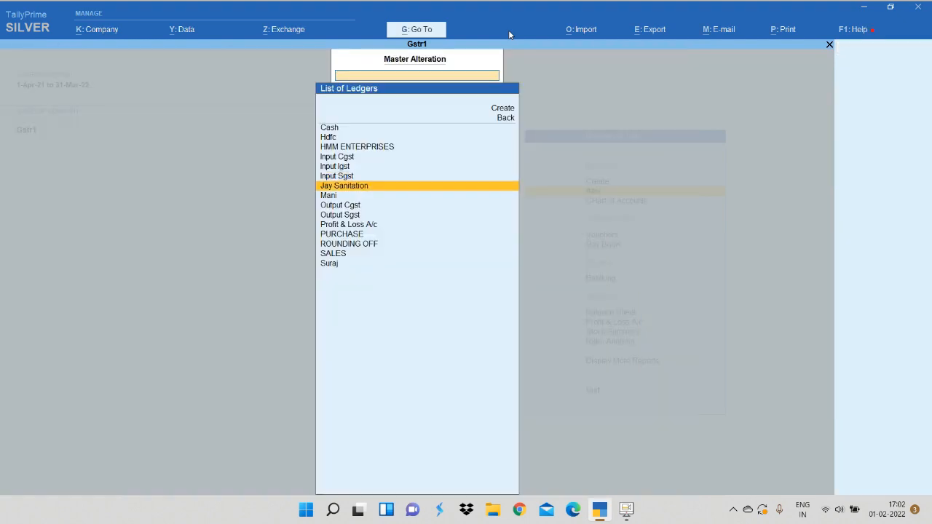
key(Down)
key(Down)
key(Return)
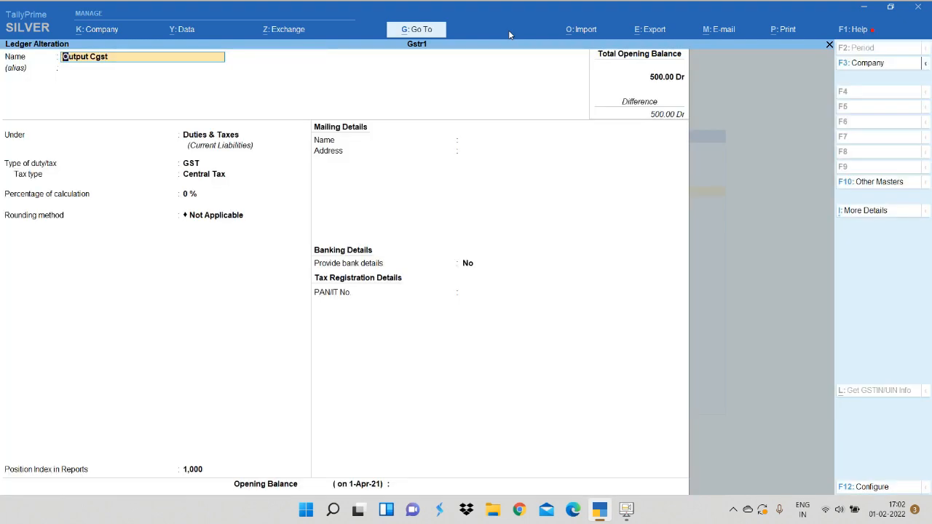
key(Escape)
key(Escape)
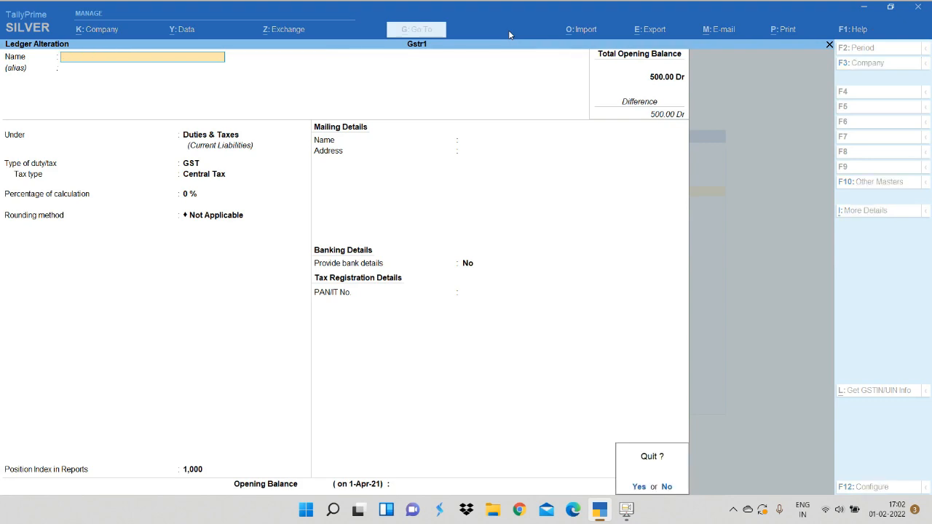
key(y)
Check the tax settings of the Output Sgst ledger, then return to the Gateway of Tally
key(Down)
key(Return)
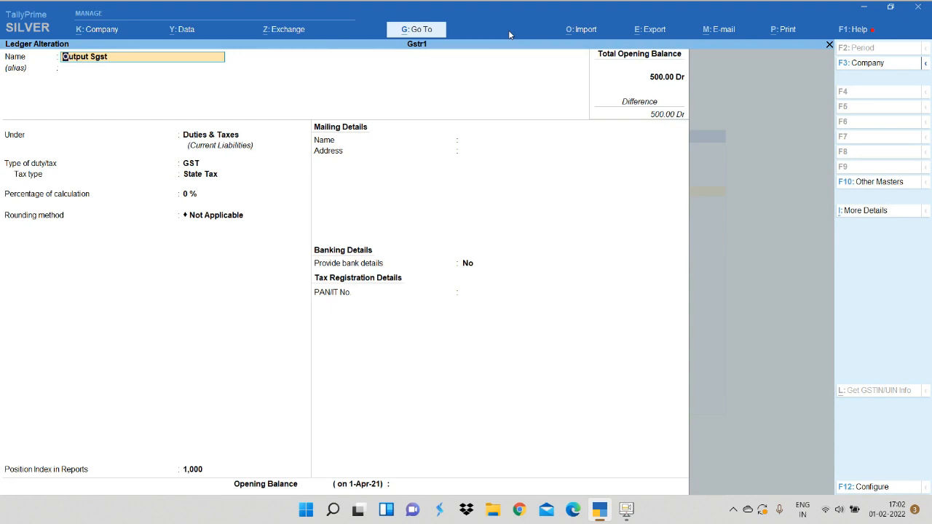
key(Escape)
key(Return)
key(Escape)
key(Escape)
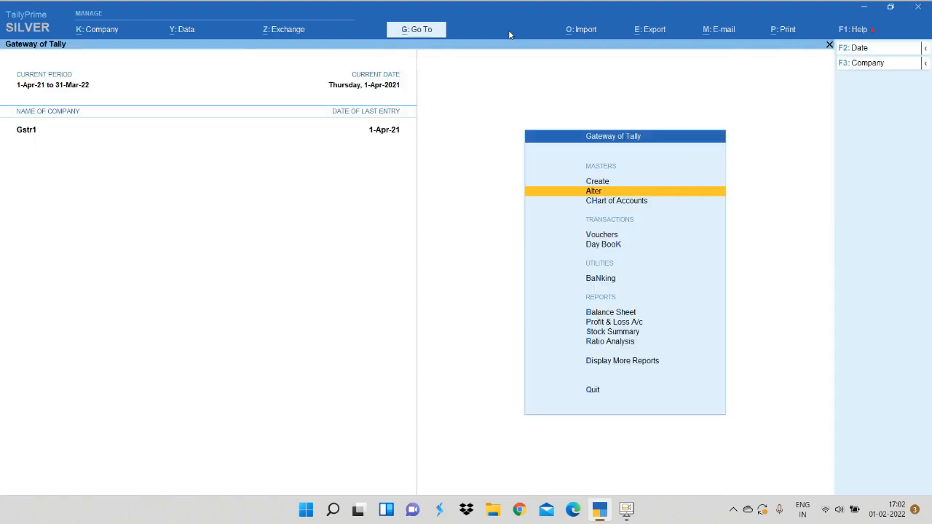
Open the HMM ENTERPRISES purchase voucher from the Day Book
key(d)
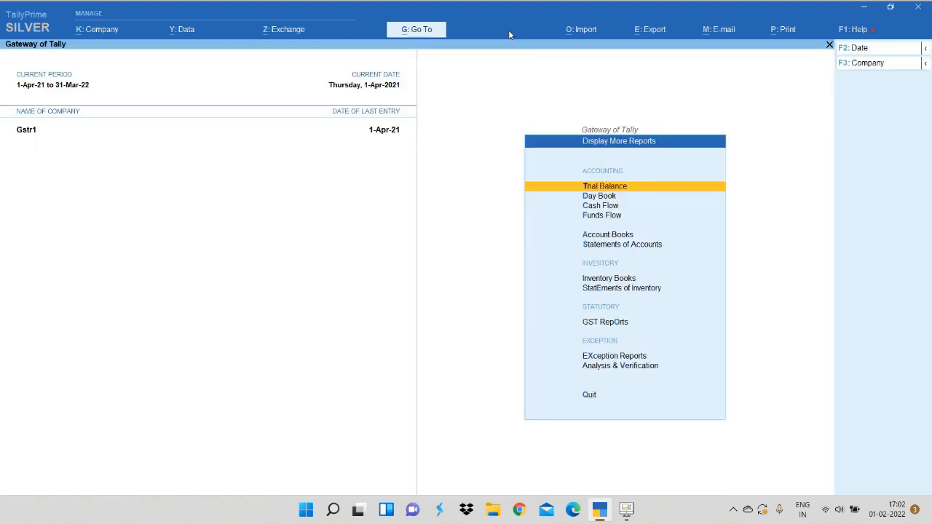
key(Down)
key(Return)
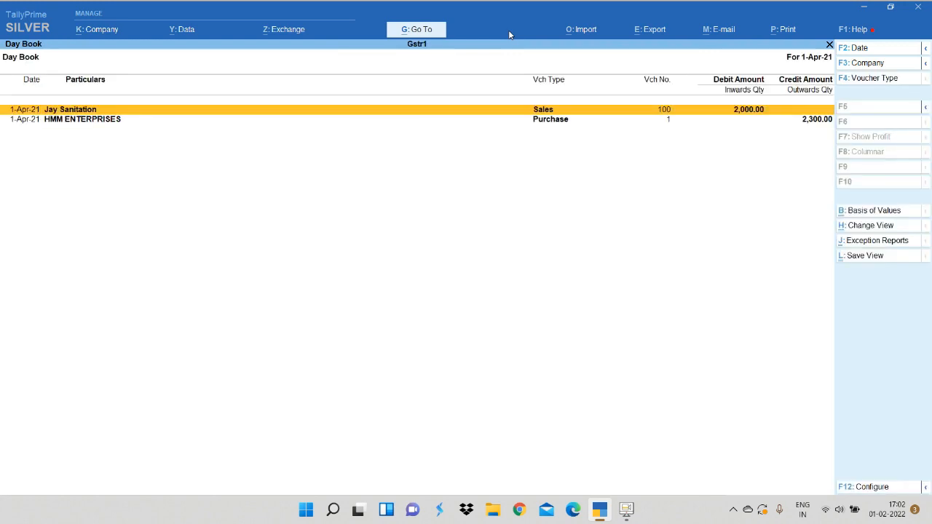
key(Down)
key(Return)
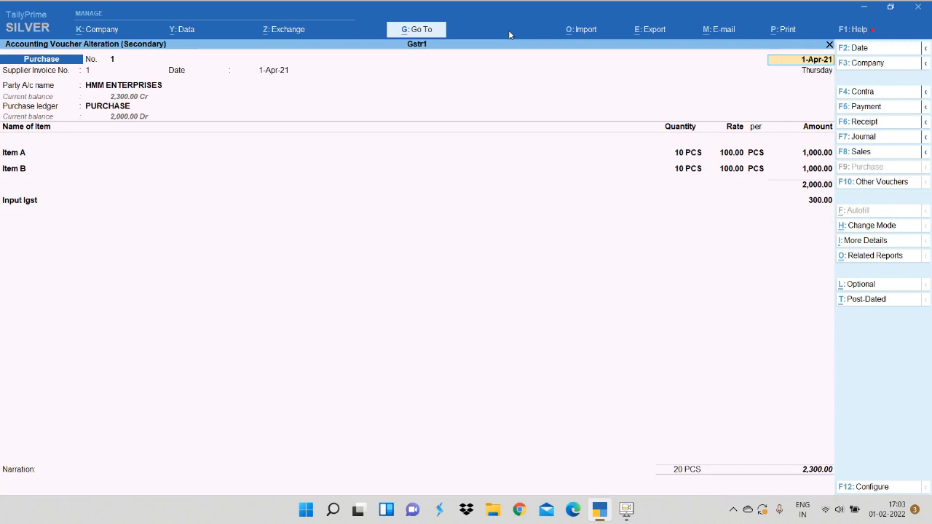
Go through the purchase voucher's invoice, party details and tax classification up to the Item A line, keeping every value
key(Return)
key(Return)
key(Return)
key(Return)
key(Return)
key(Return)
key(Return)
key(Return)
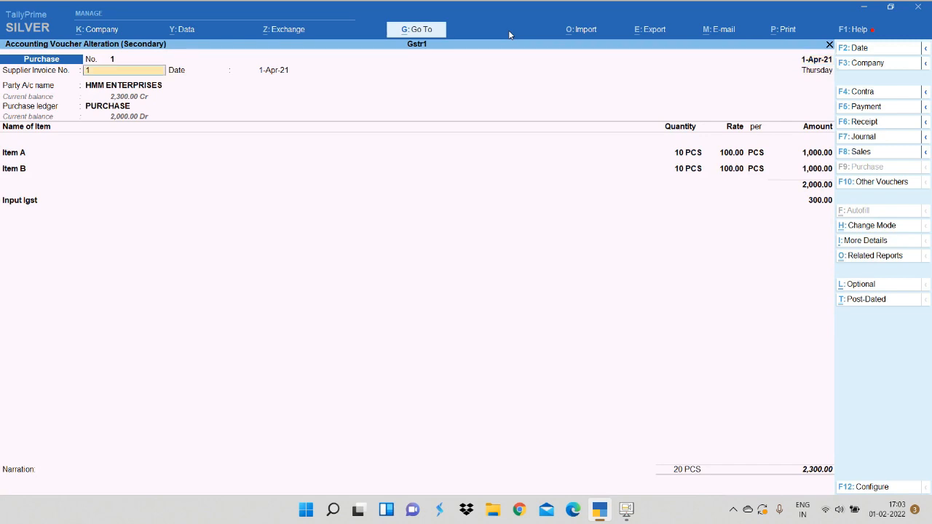
key(Return)
key(Return)
key(Return)
key(Return)
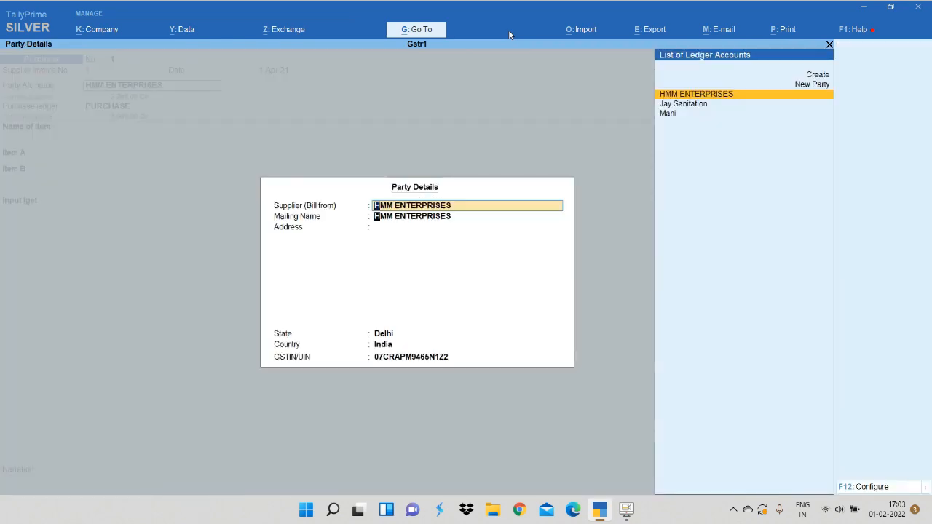
key(Return)
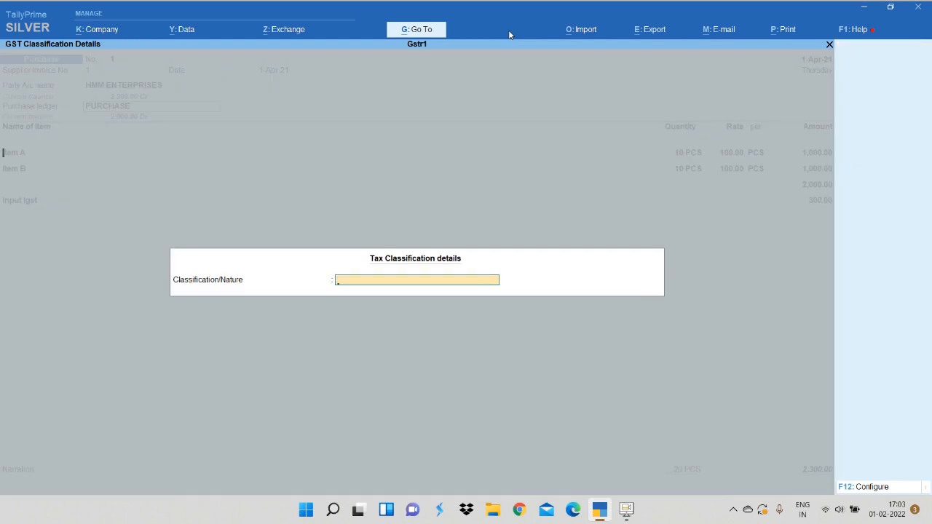
key(Return)
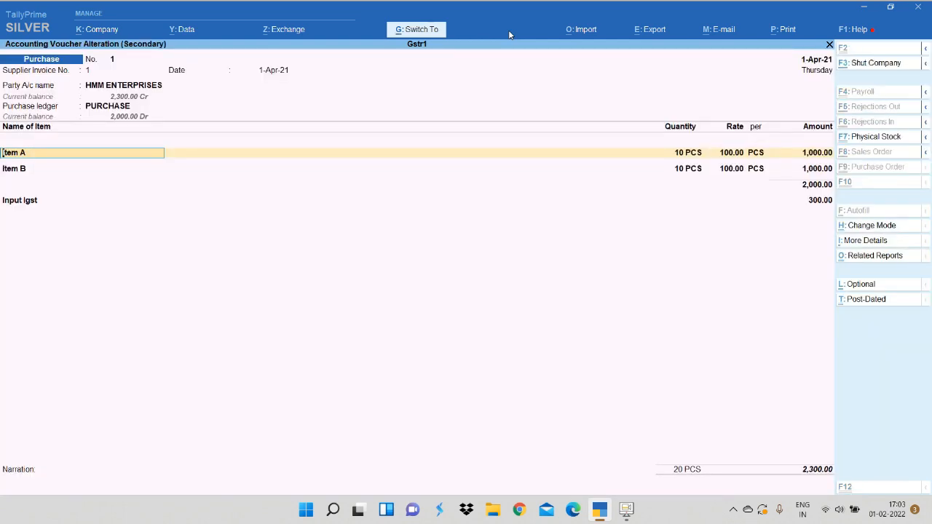
Open Item A's stock item master from the voucher and choose Yes for Set/Alter GST Details to display its tax setup
key(ctrl+Return)
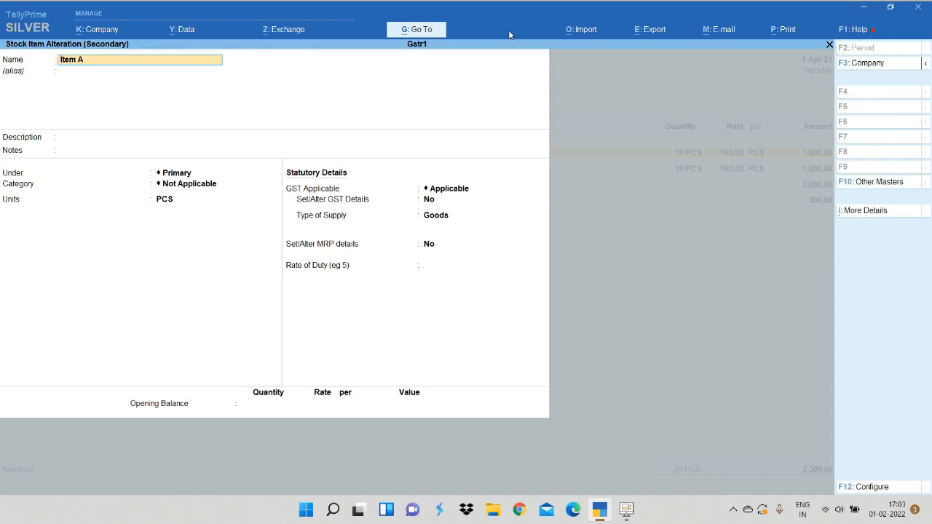
key(Return)
key(Return)
key(Return)
key(Return)
key(Return)
key(Return)
key(Return)
key(Return)
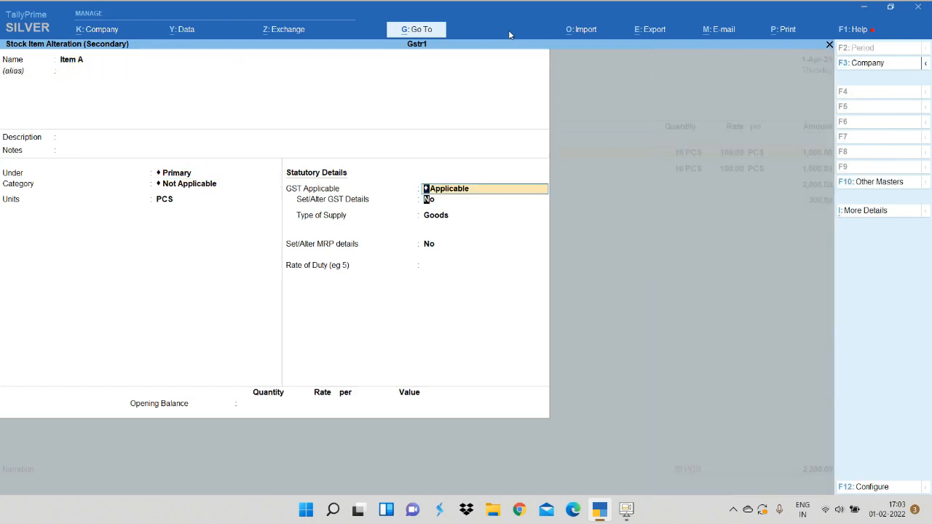
text(Y)
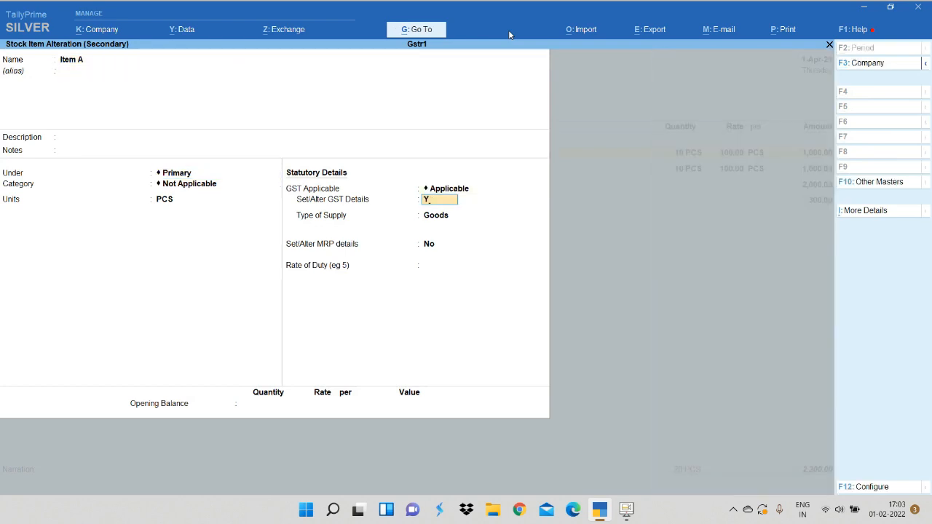
key(Return)
key(Return)
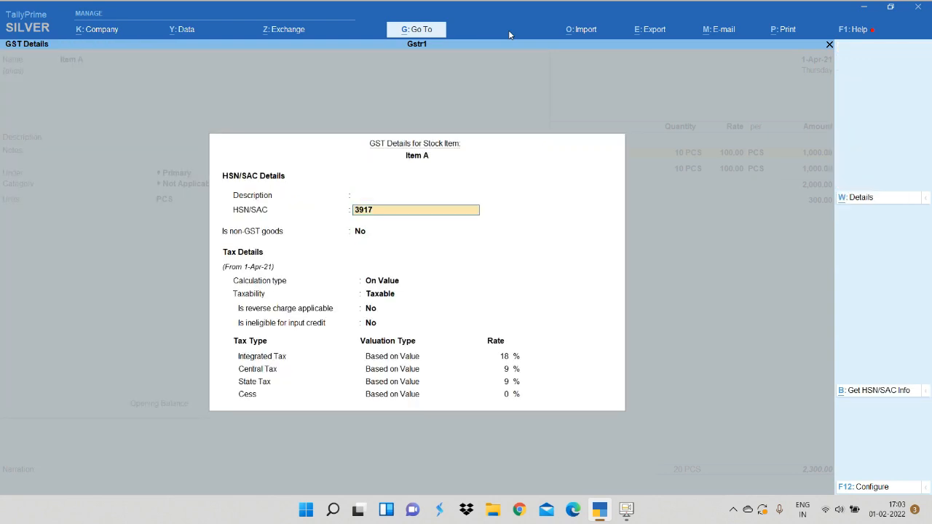
Review Item A's HSN/SAC, taxability and GST rates, then return to the purchase voucher
key(Return)
key(Return)
key(Return)
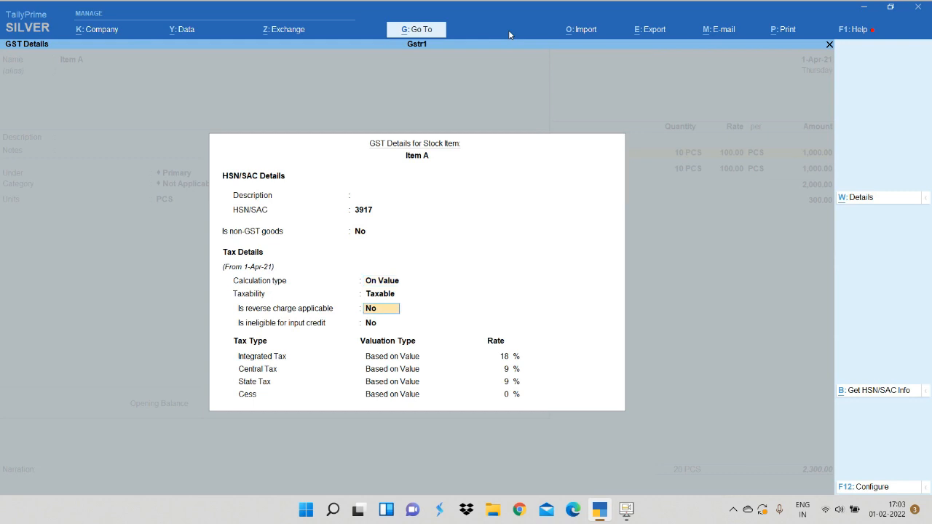
key(BackSpace)
key(Return)
key(Return)
key(Return)
key(Return)
key(Escape)
key(Return)
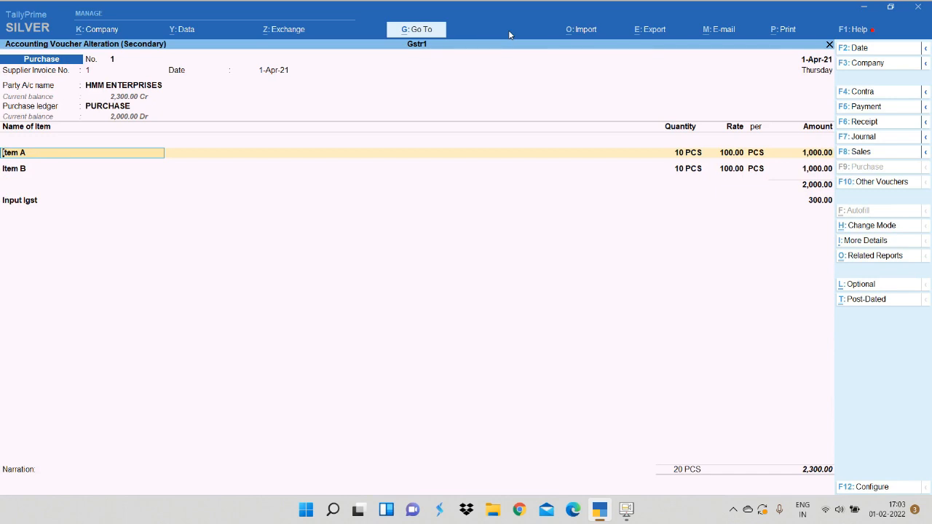
Review the Item A and Item B lines and the Input Igst amount, then quit the voucher to the Day Book
key(Return)
key(Return)
key(Return)
key(Return)
key(Return)
key(Return)
key(Return)
key(Return)
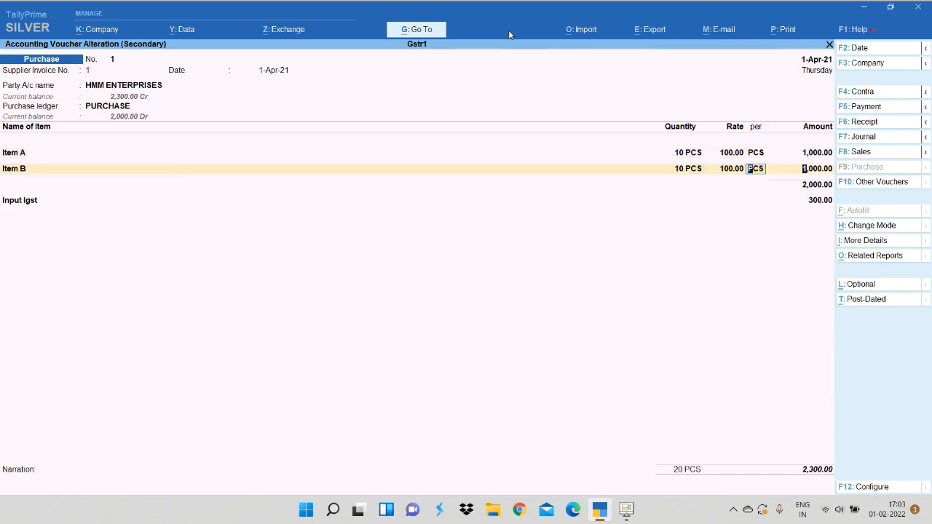
key(Return)
key(Return)
key(Return)
key(Return)
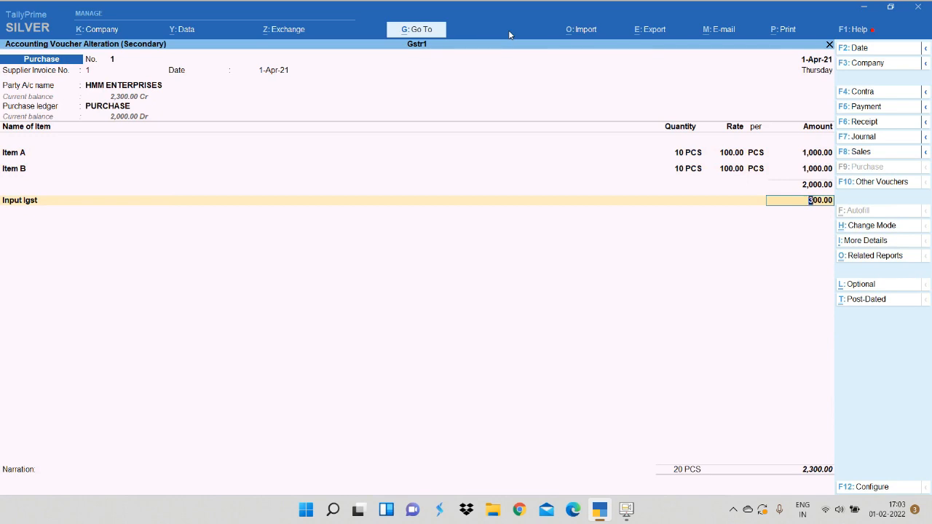
key(Escape)
key(Return)
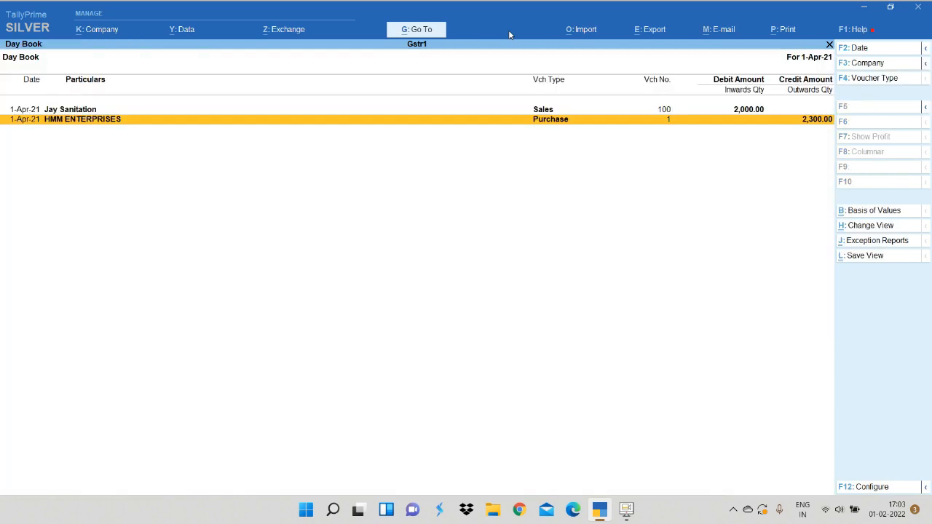
Open the Jay Sanitation sales voucher to review its item lines and output taxes, then quit it
key(Up)
key(Return)
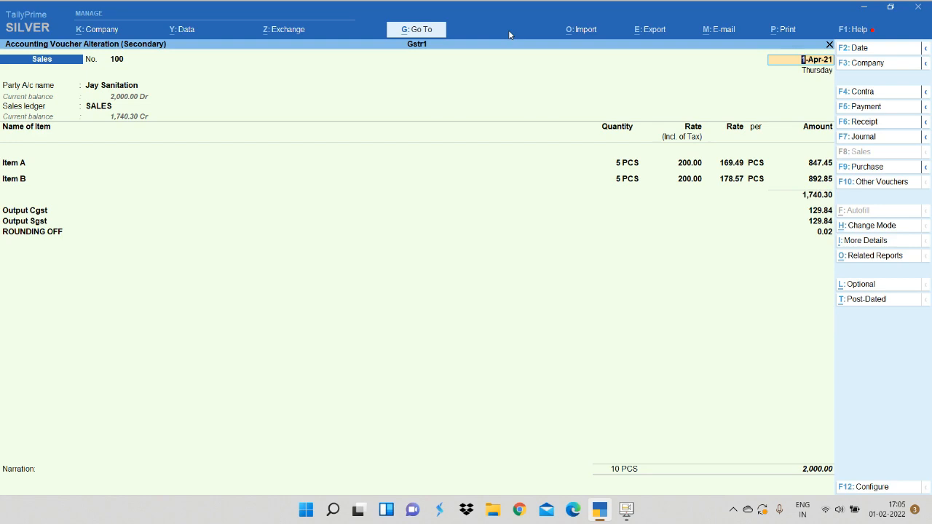
key(Escape)
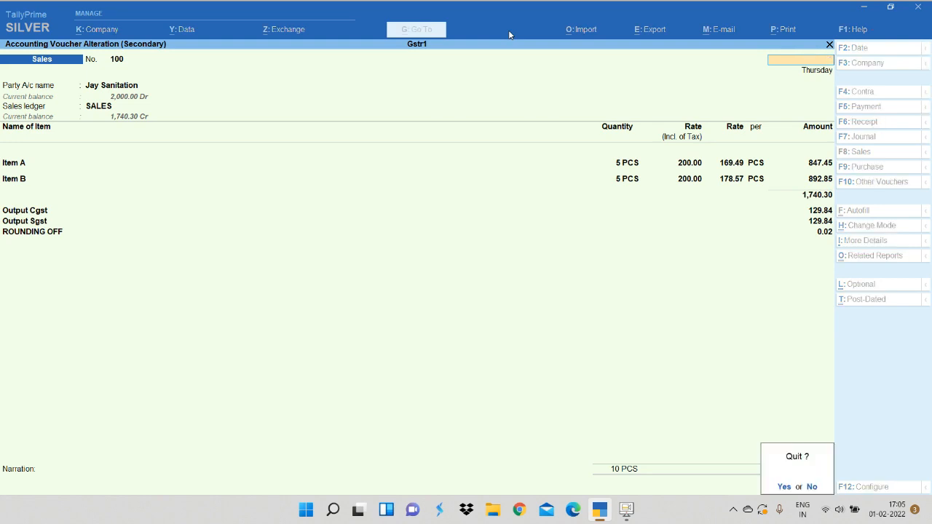
key(y)
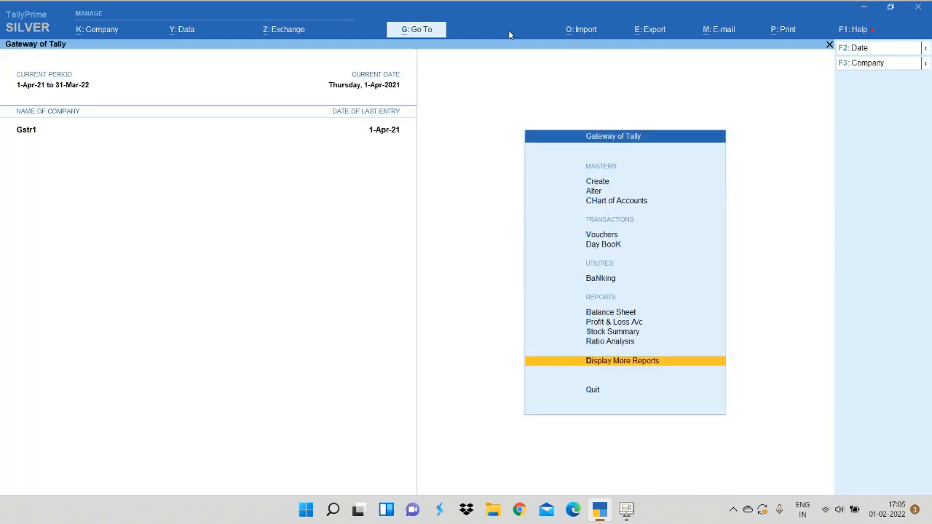
View the Balance Sheet and drill through Current Liabilities into Duties & Taxes to compare the Input Igst, Output Cgst and Output Sgst balances
key(b)
key(Down)
key(Down)
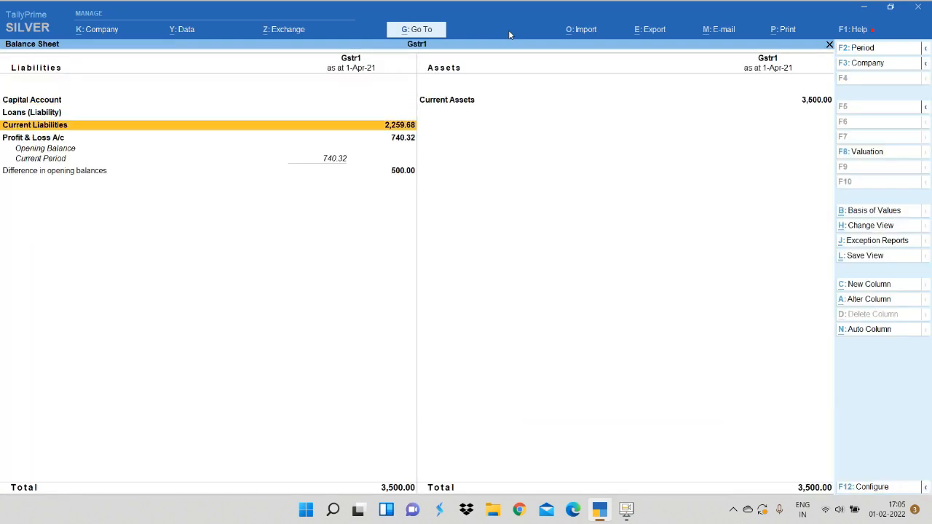
key(Return)
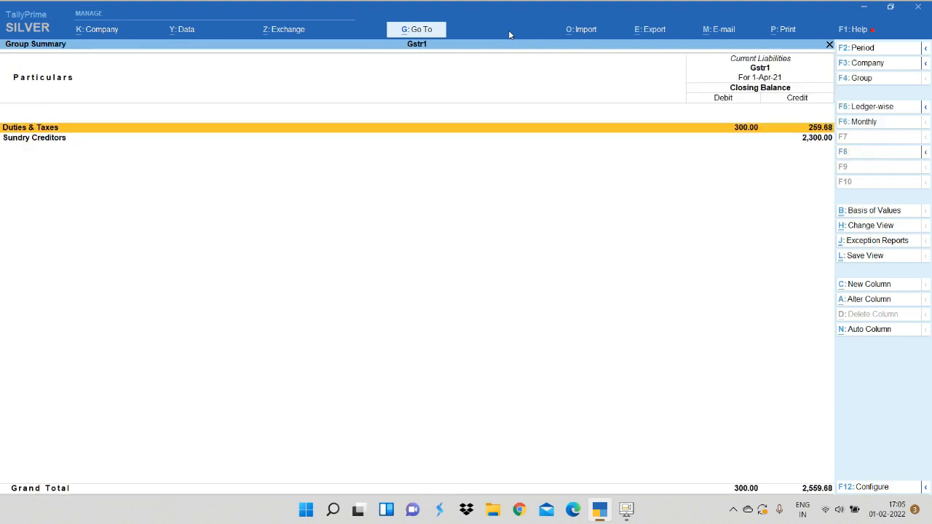
key(Return)
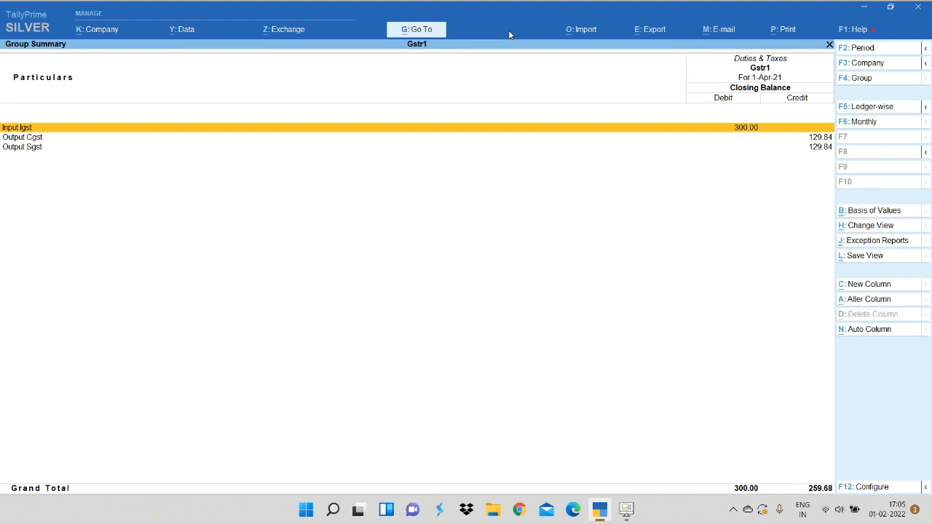
key(Down)
key(Down)
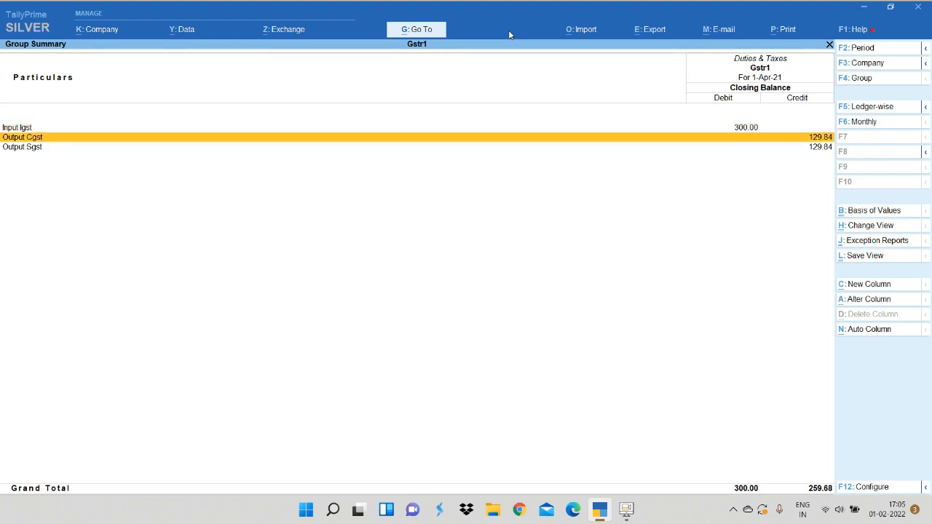
key(Up)
key(Down)
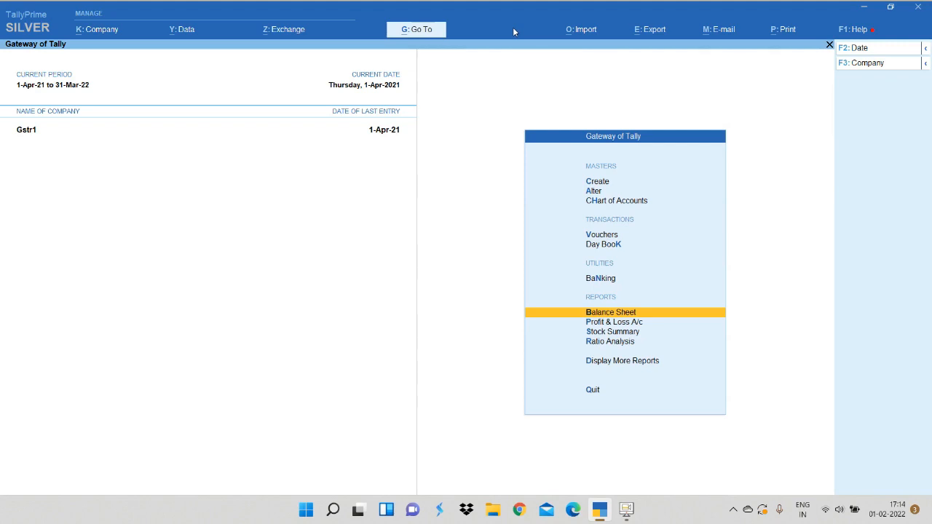
Reopen the Balance Sheet and drill down again to the Duties & Taxes group summary to recheck the tax ledger balances
key(Return)
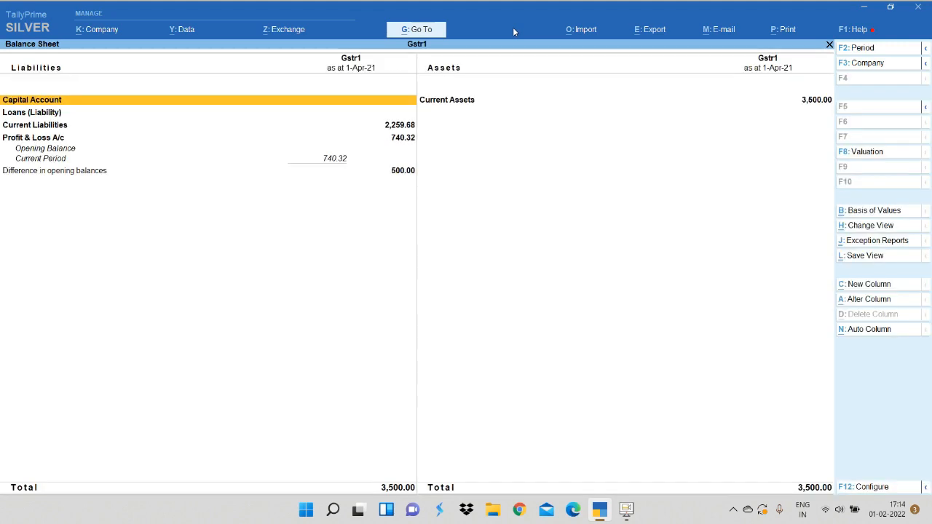
key(Down)
key(Down)
key(Return)
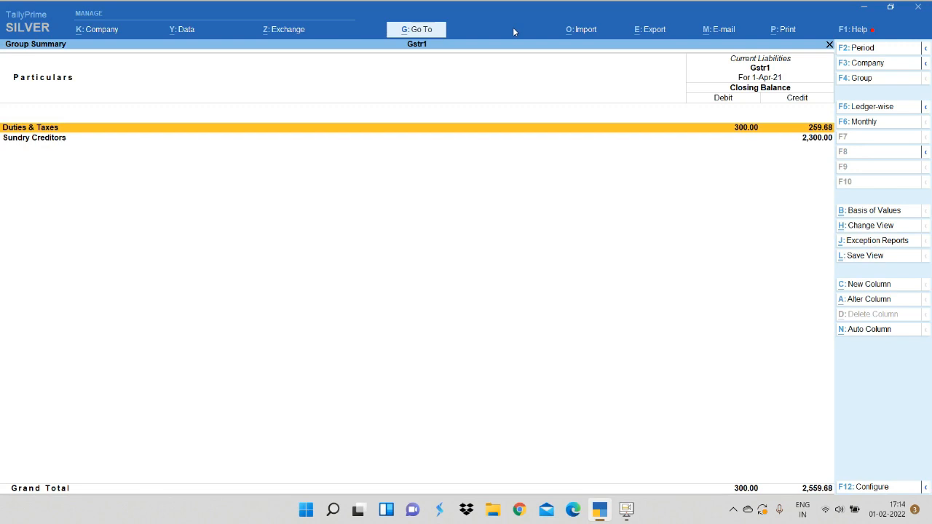
key(Return)
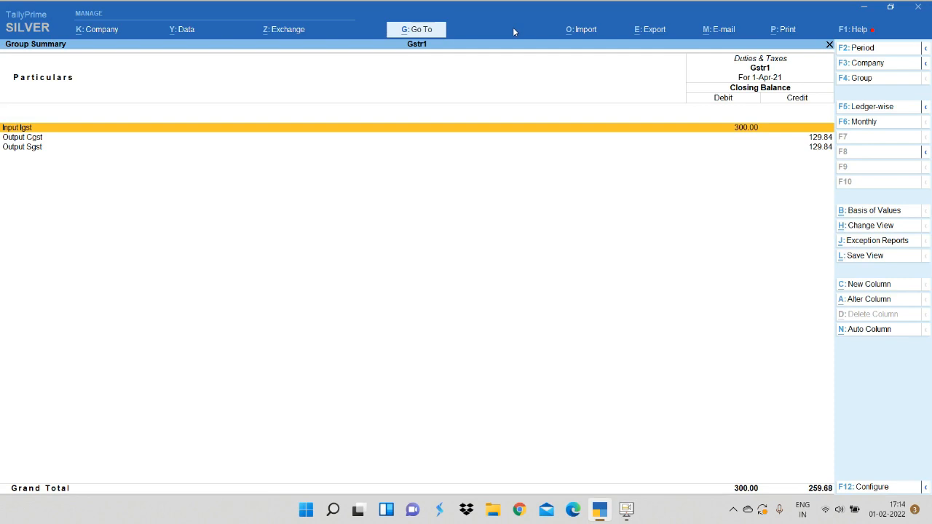
click(875, 51)
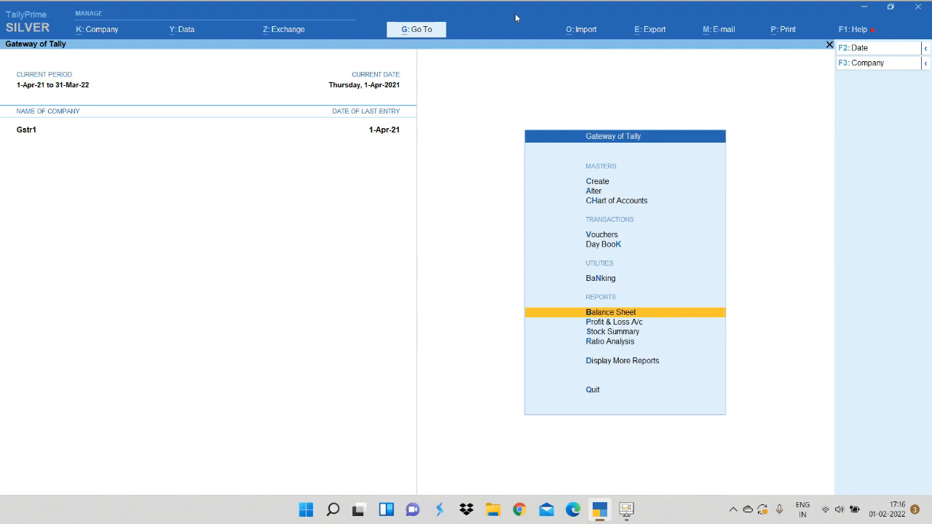
Go to the list of GST reports among the statutory reports
key(d)
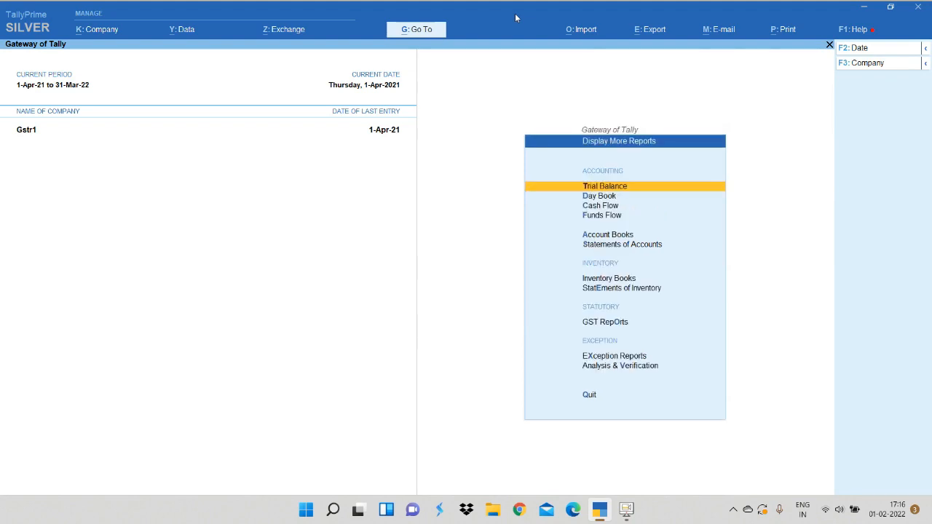
key(Down)
key(Down)
key(Down)
key(Down)
key(Down)
key(Down)
key(Down)
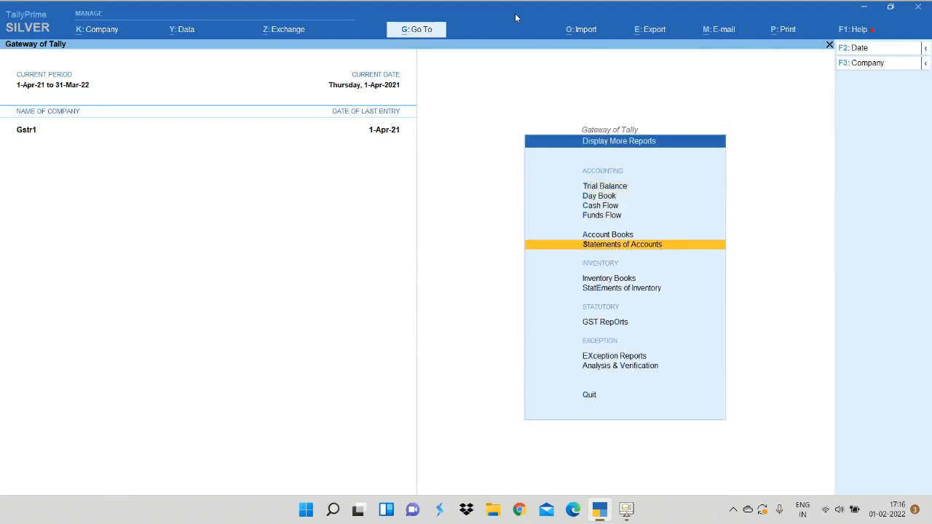
key(Down)
key(Down)
key(Up)
key(Return)
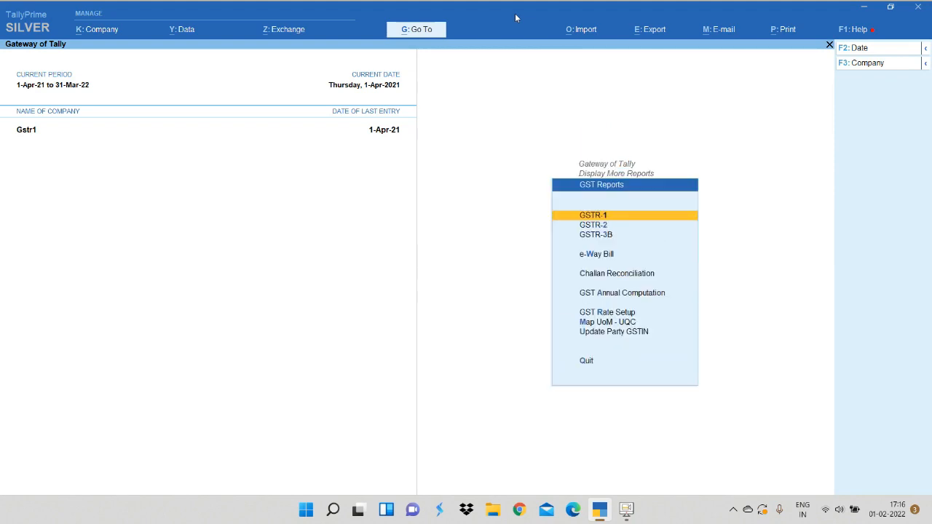
Review the tax liability and eligible ITC in the GSTR-3B report, then return to the Gateway of Tally
key(Down)
key(Down)
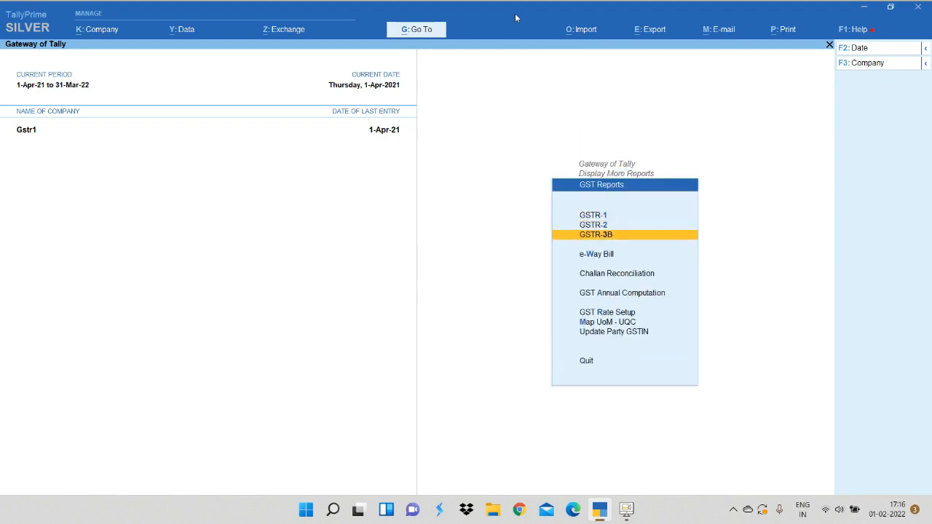
key(Return)
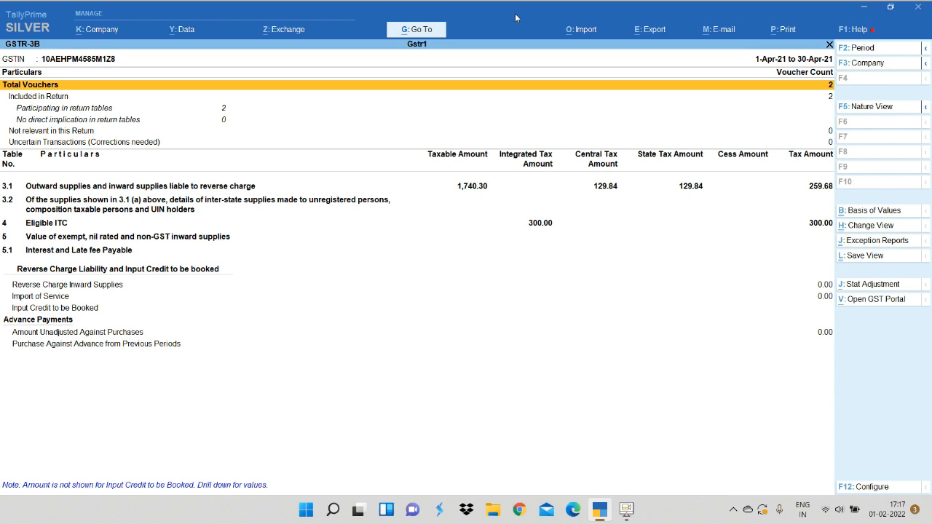
key(Escape)
key(Escape)
key(Escape)
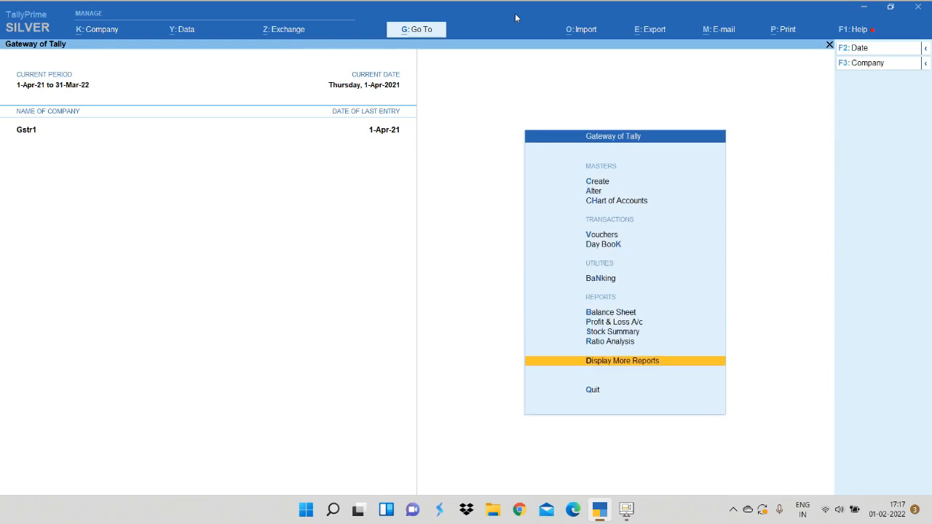
Start a journal voucher and set its date to 30-Apr-21
key(v)
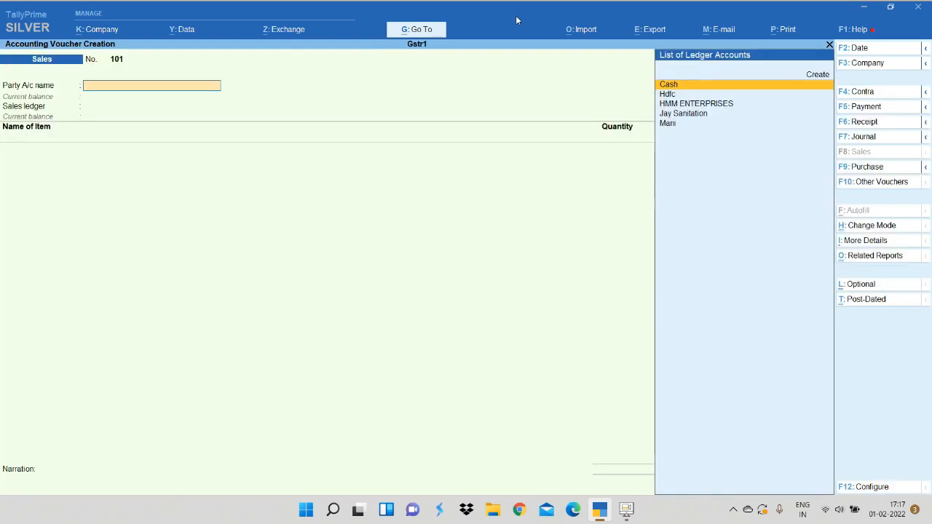
click(874, 137)
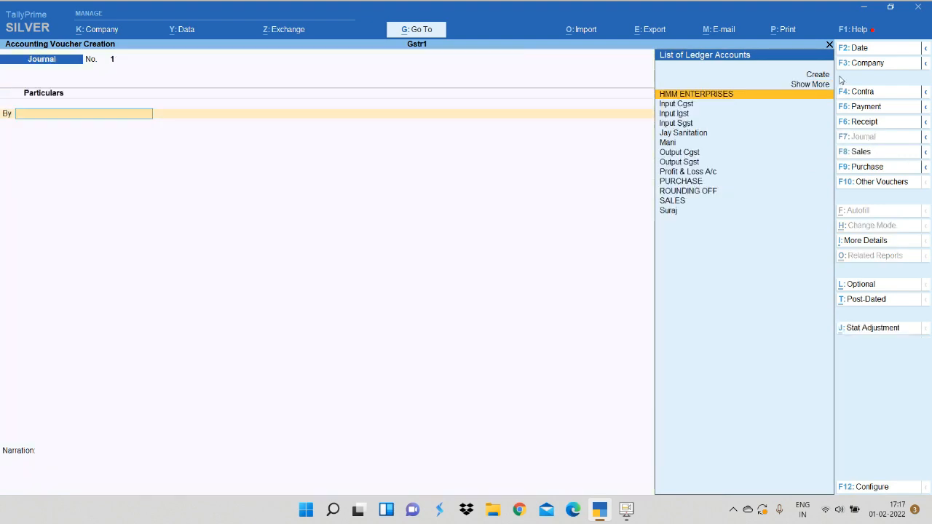
click(866, 49)
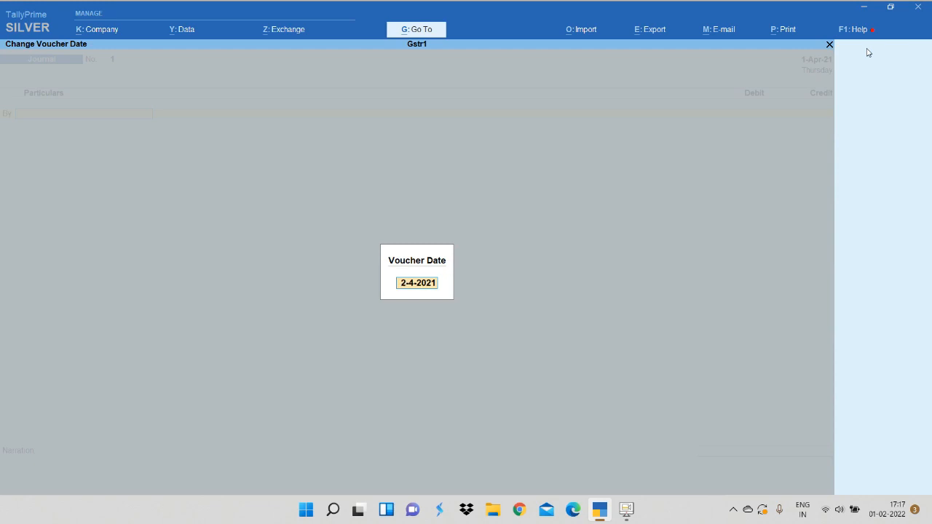
text(30-4)
key(Return)
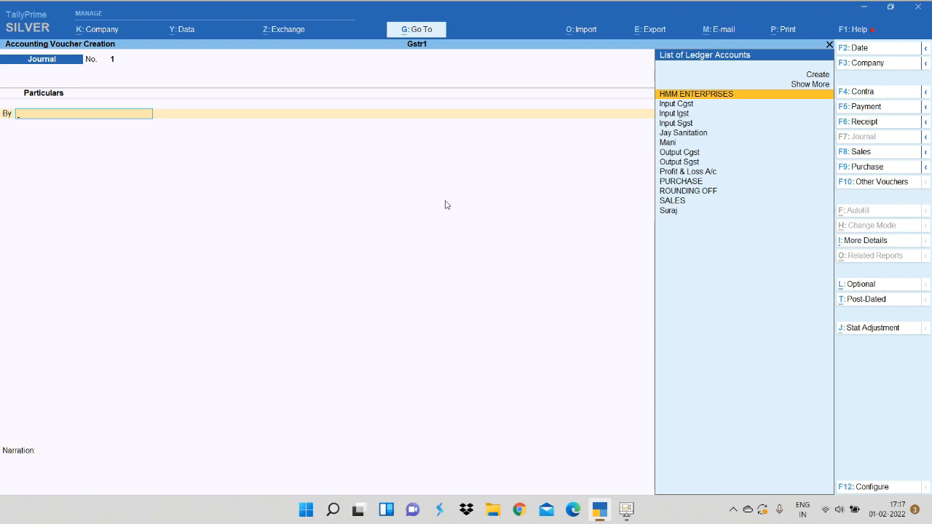
Debit Output Cgst with 129.84 on the journal's first line
text(OU)
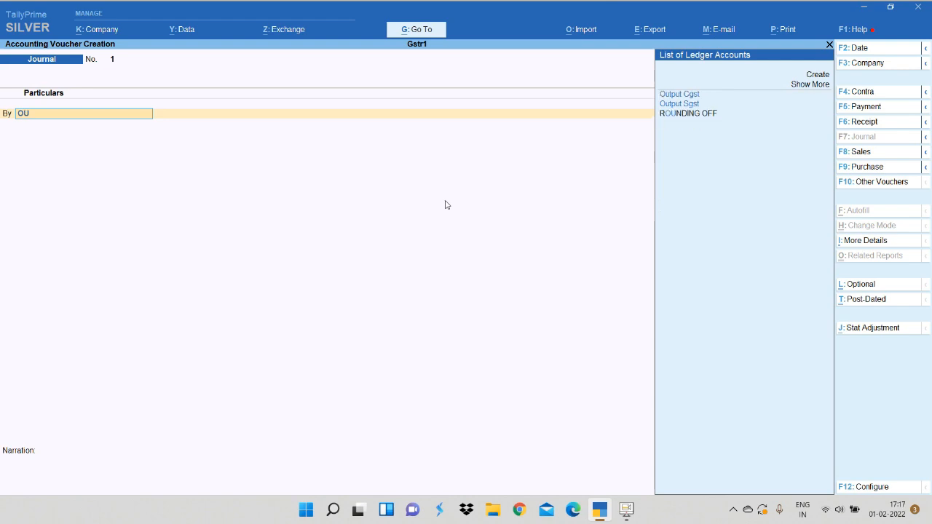
key(Return)
text(1)
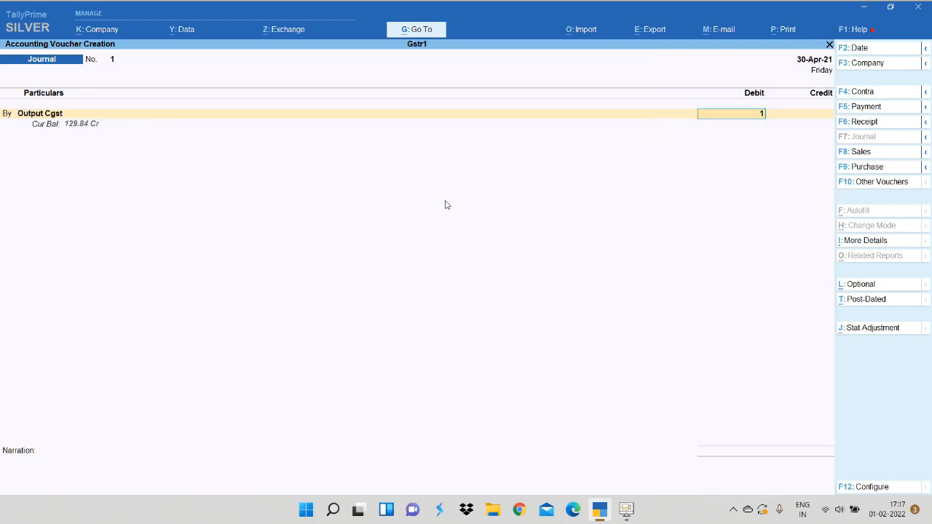
text(29.84)
key(Return)
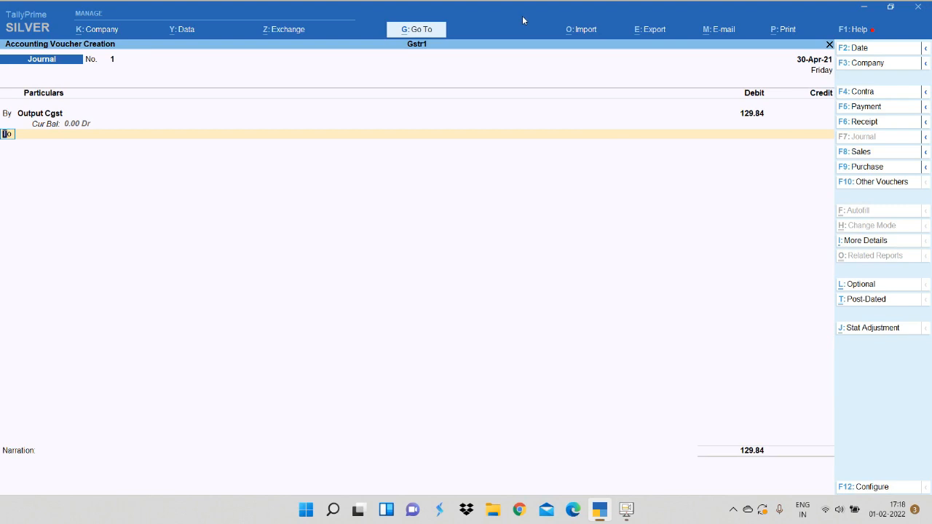
Make the journal's second line a debit entry (By) for Output Sgst with 129.84
text(B)
key(Return)
text(OUT)
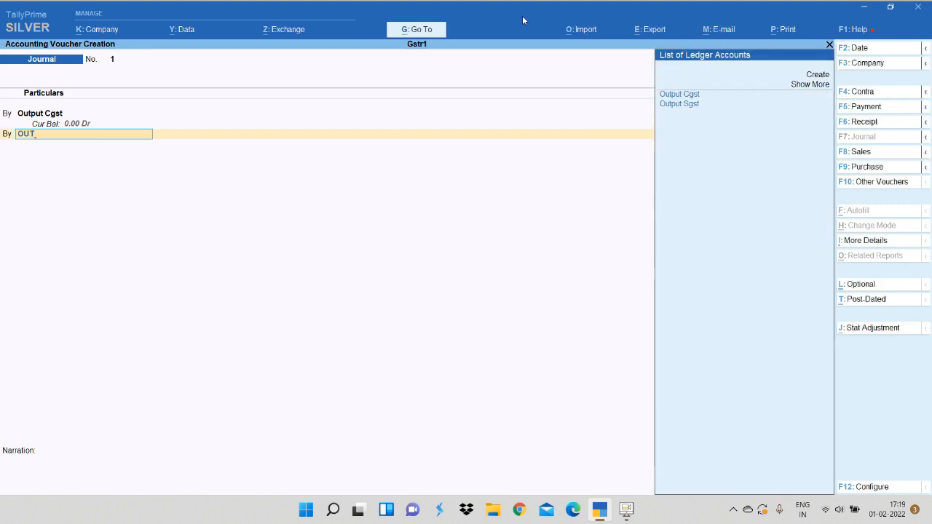
key(Down)
key(Return)
text(1)
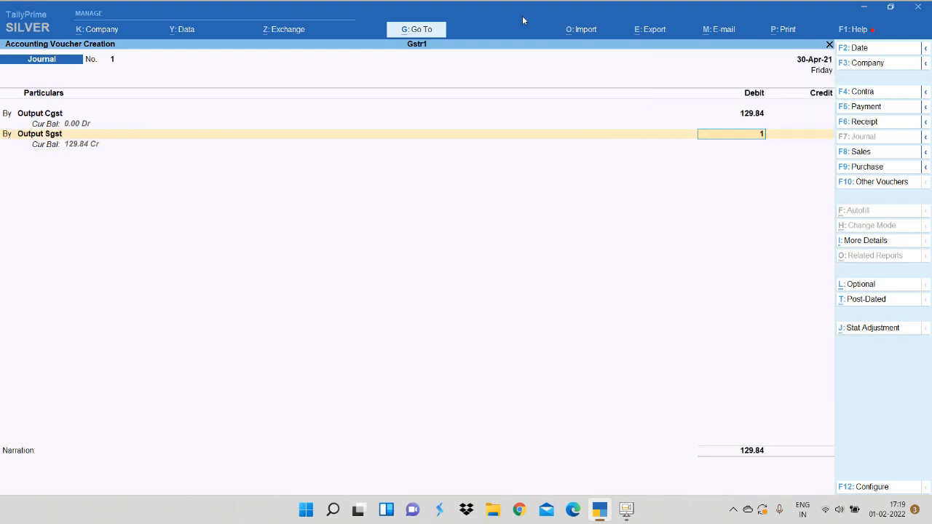
text(29.84)
key(Return)
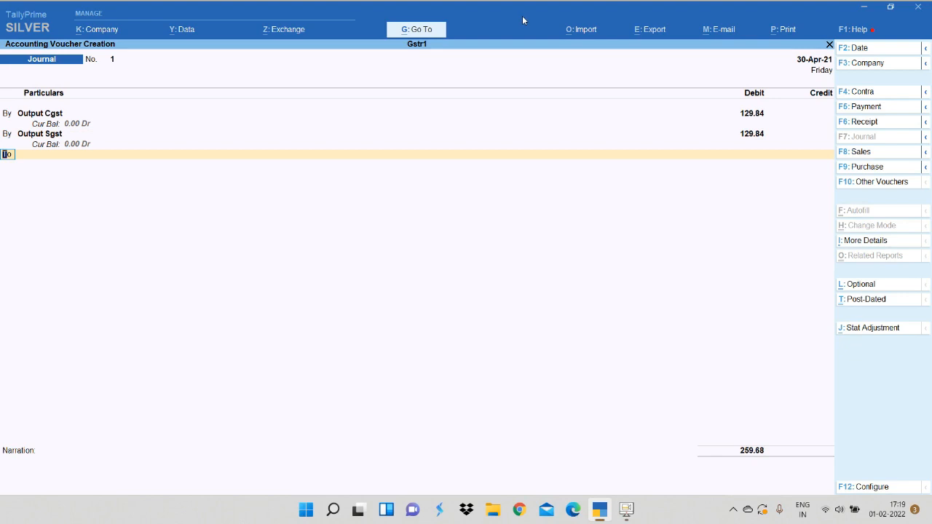
Credit Input Igst with 259.68 and accept the journal voucher without a narration
key(Return)
text(inp)
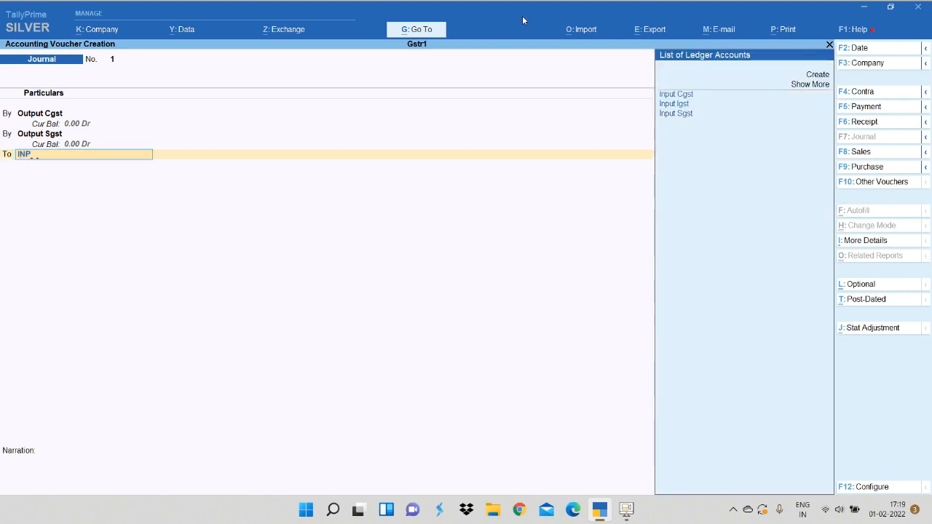
key(Down)
key(Return)
key(Return)
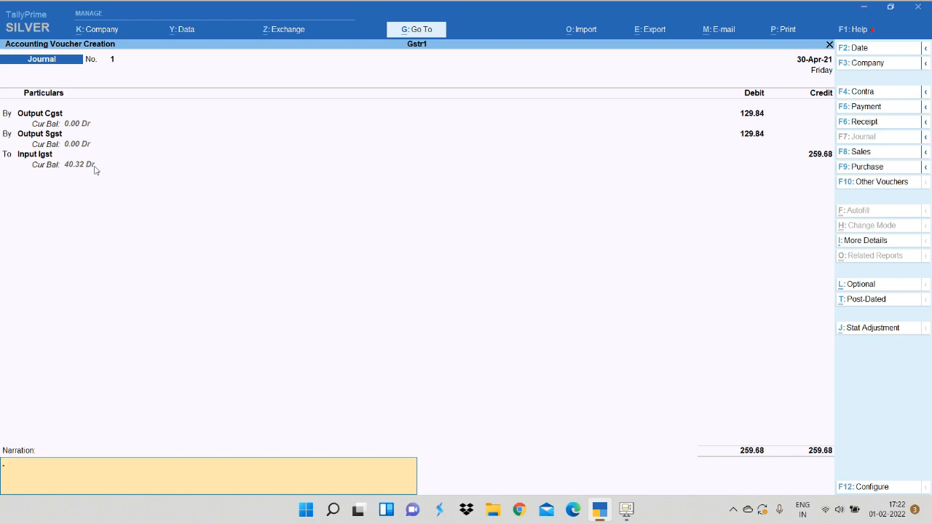
key(Return)
key(Return)
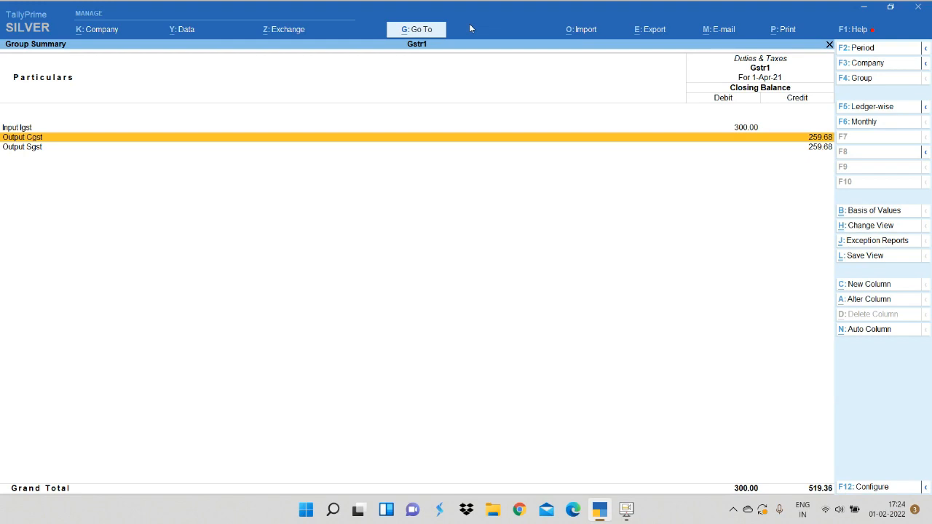
Start a journal voucher and debit Output Cgst with 259.68 on its first line
key(Escape)
key(Escape)
key(Escape)
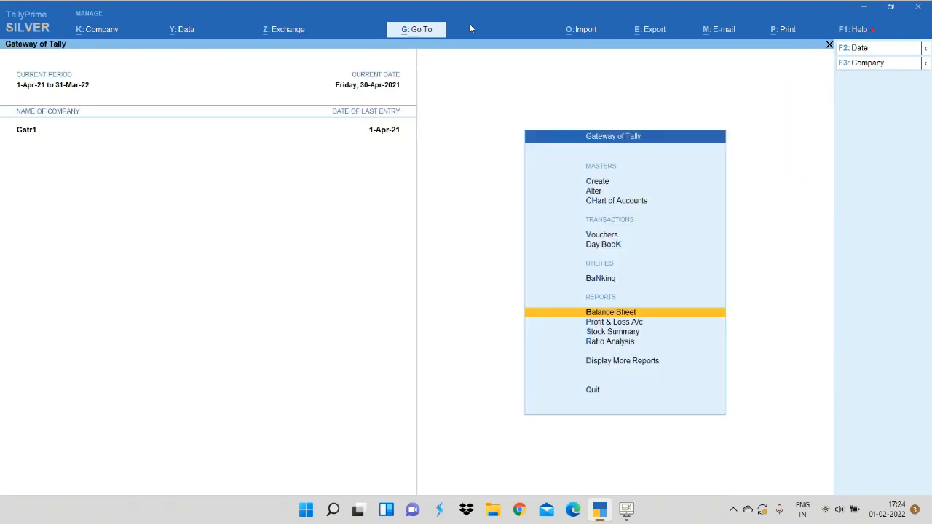
key(v)
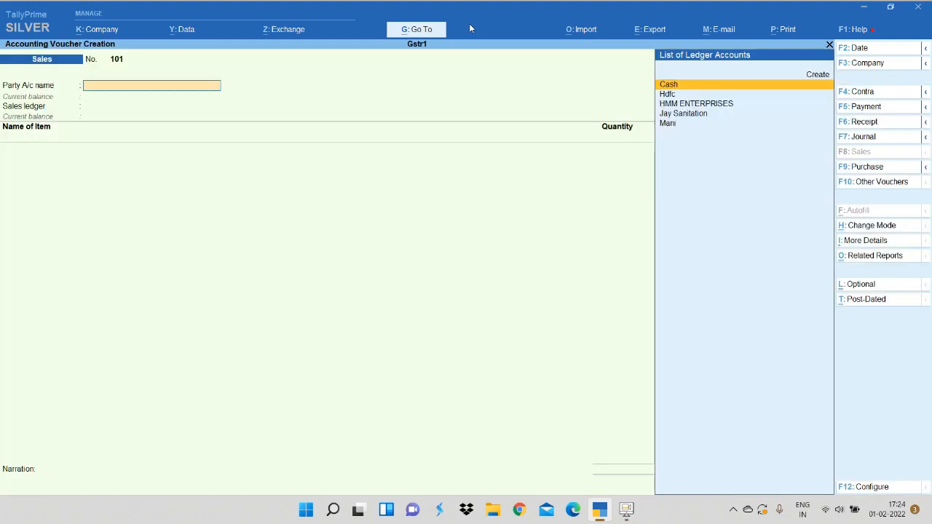
click(899, 139)
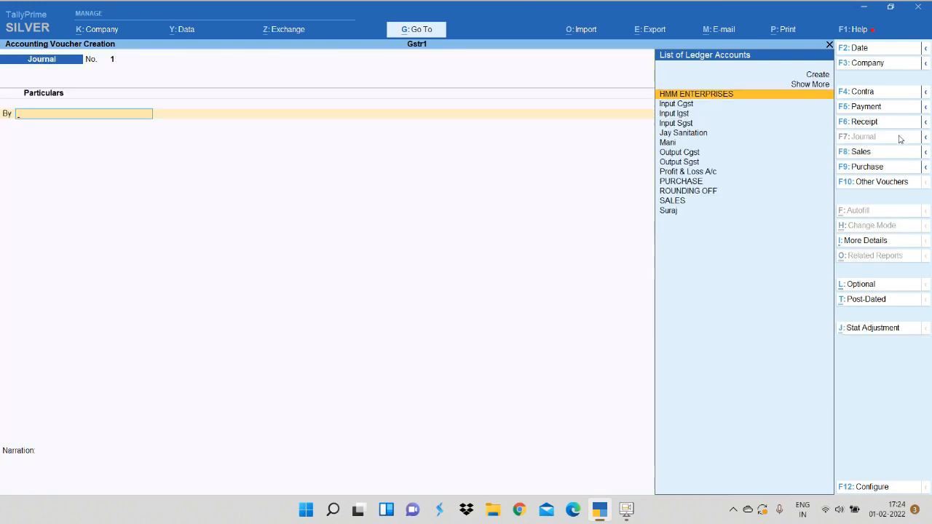
text(OUT)
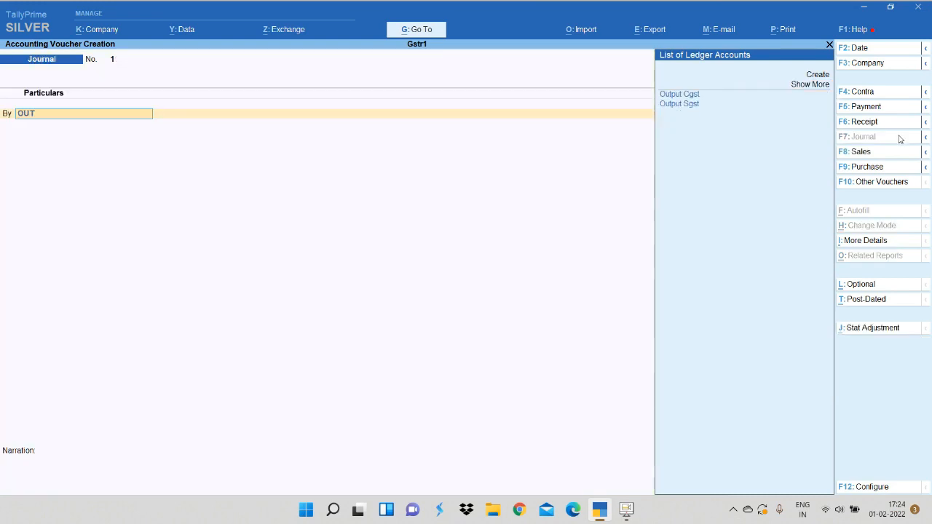
key(Return)
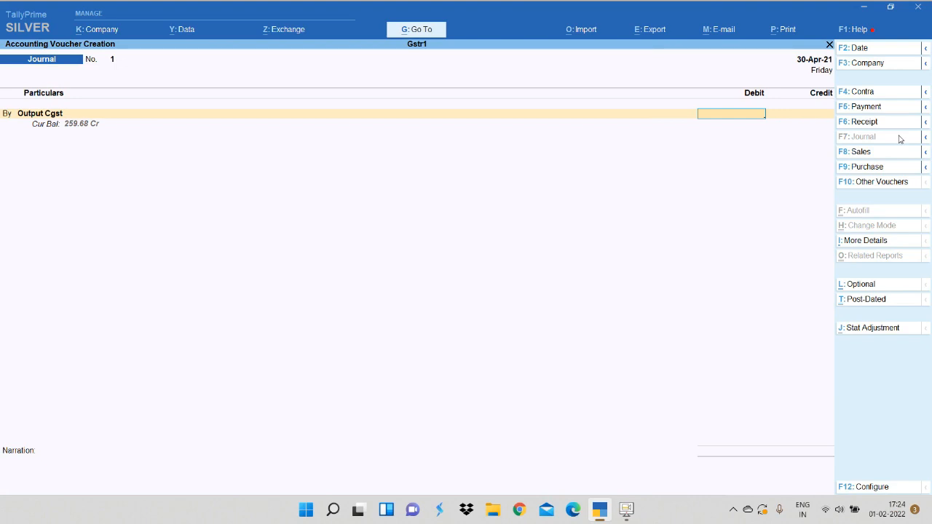
text(259.68)
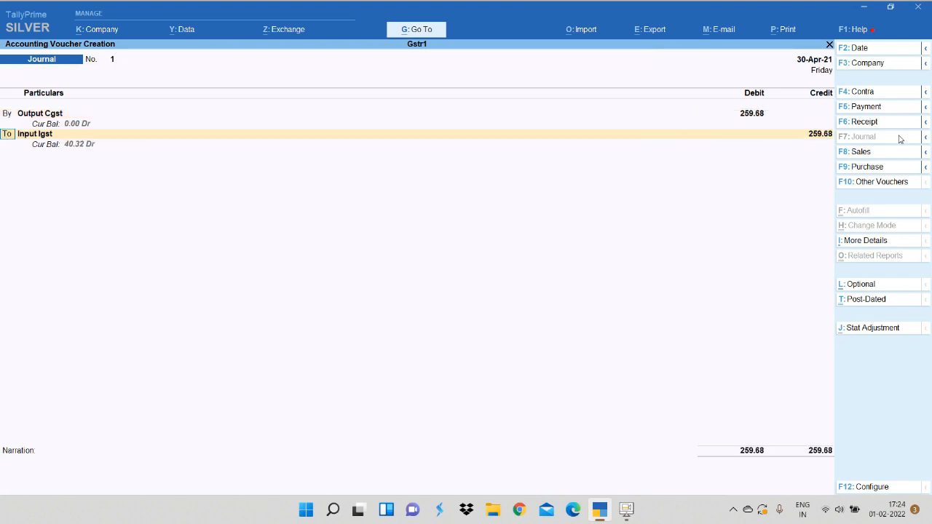
Change the ledger on the journal's second line to Output Sgst
key(Return)
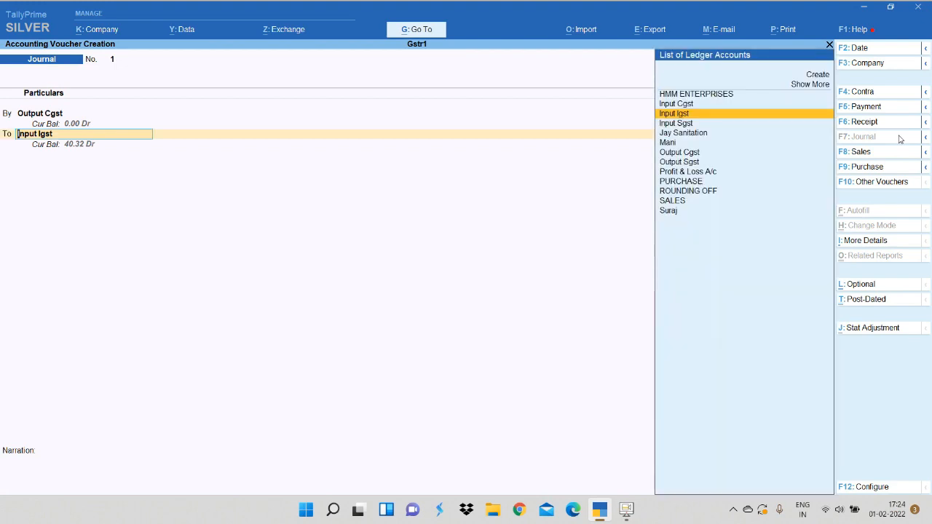
text(OUTPU)
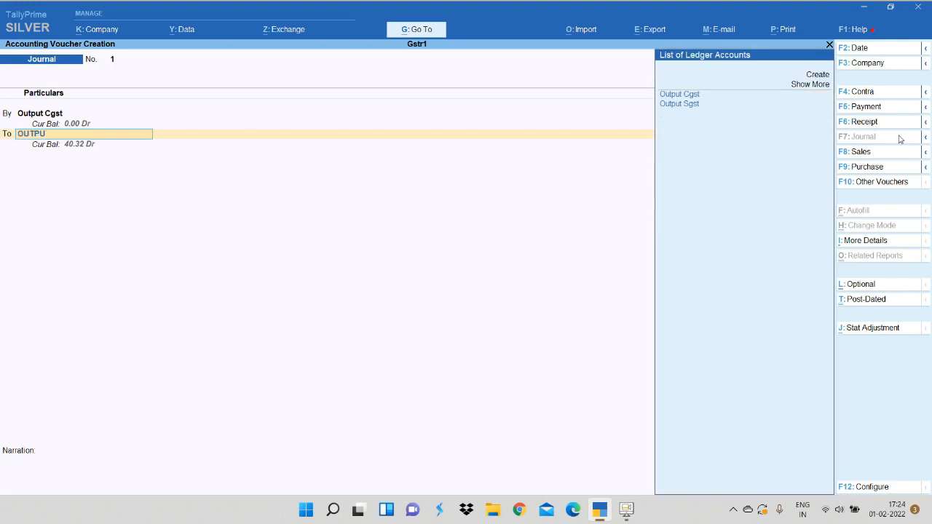
key(Down)
key(Return)
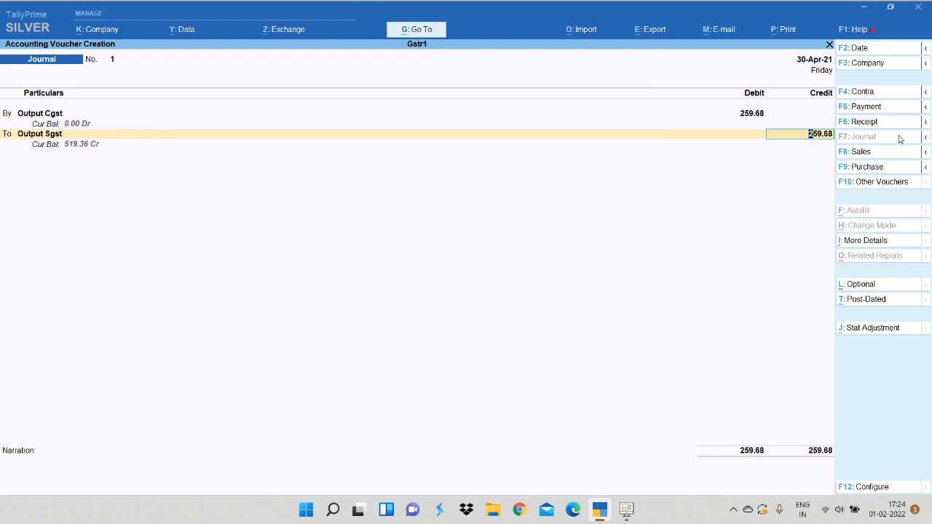
Calculate 300-259.68 with the calculator and enter 40.32 as the Output Sgst amount
key(ctrl+n)
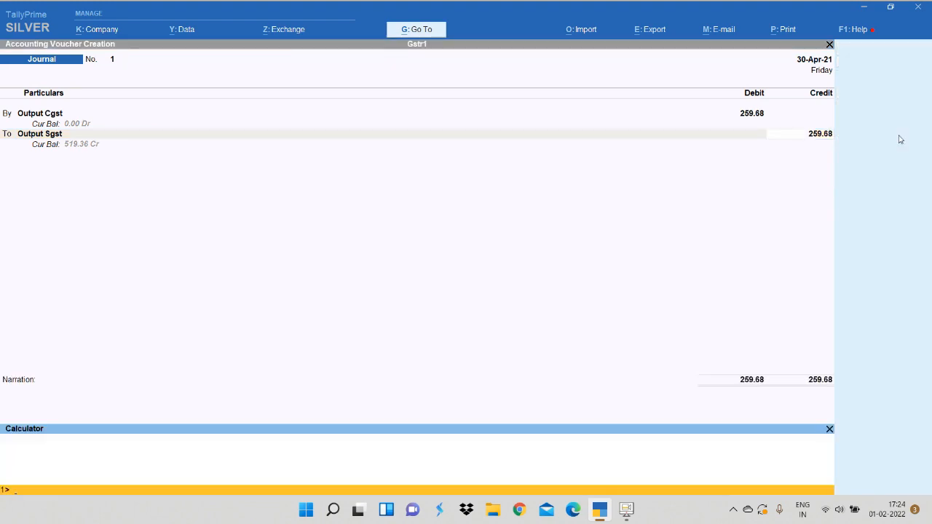
text(300-259.6)
text(8)
key(Return)
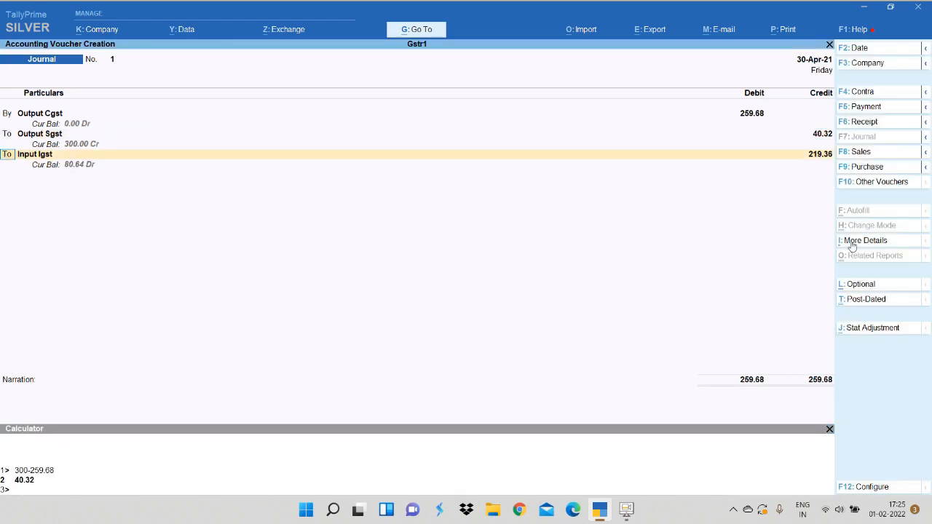
click(829, 429)
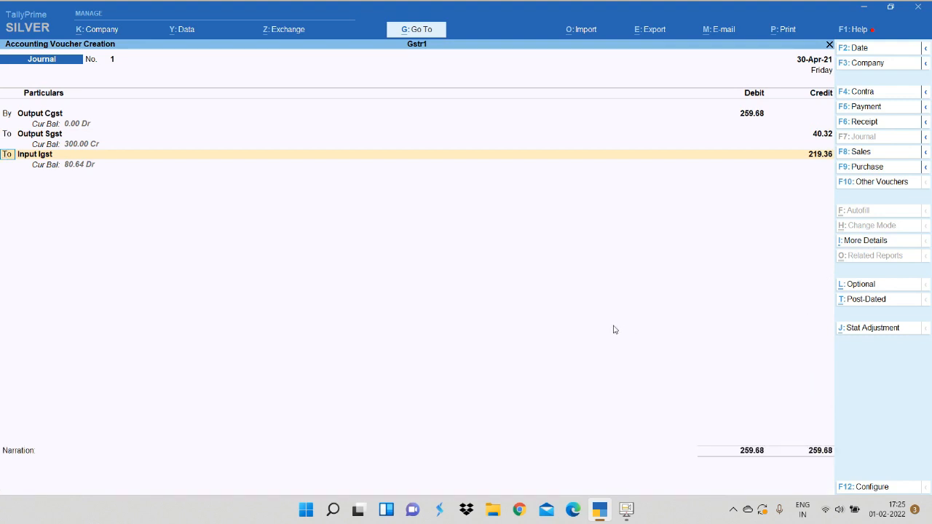
Turn the Output Sgst line into a debit entry (By) for 40.32
key(BackSpace)
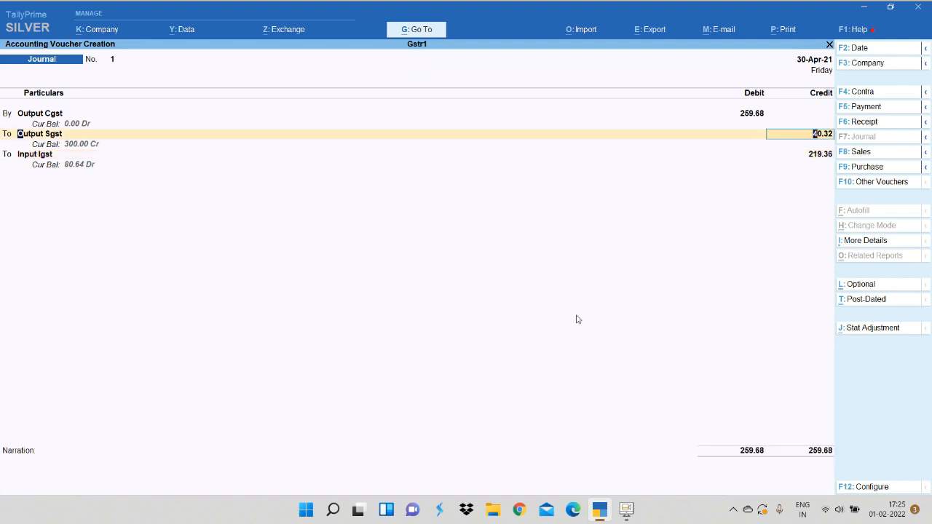
key(BackSpace)
key(BackSpace)
text(b)
key(Return)
key(Return)
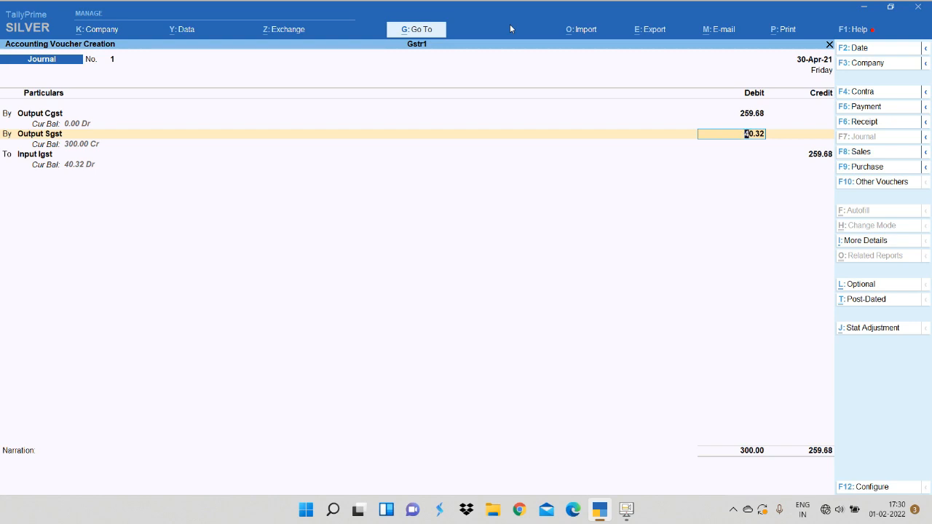
key(Return)
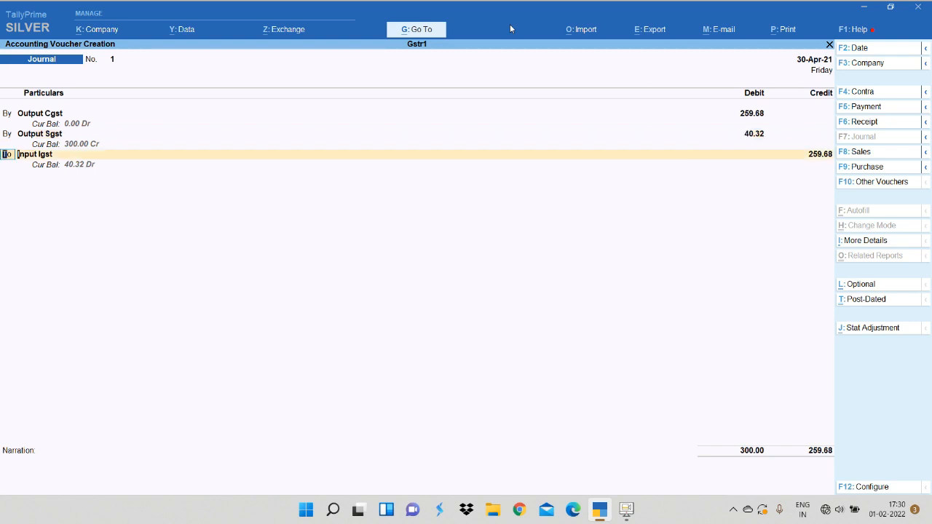
Credit Input Igst with 300 and accept the journal voucher without a narration
key(Return)
key(Return)
text(300)
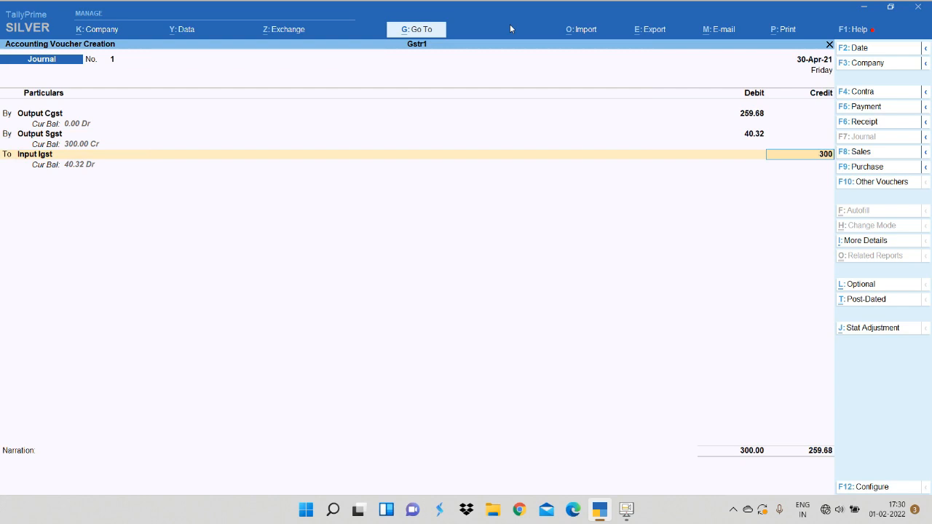
key(Return)
key(Return)
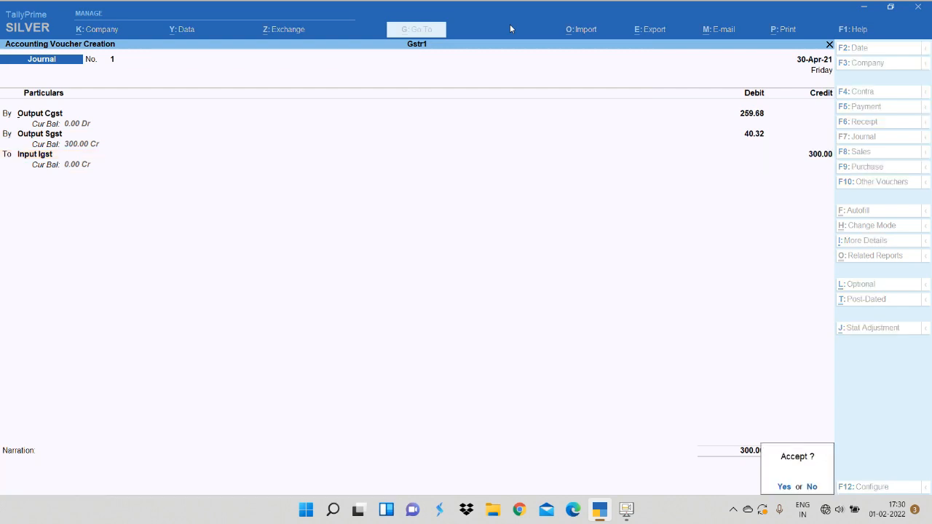
key(Return)
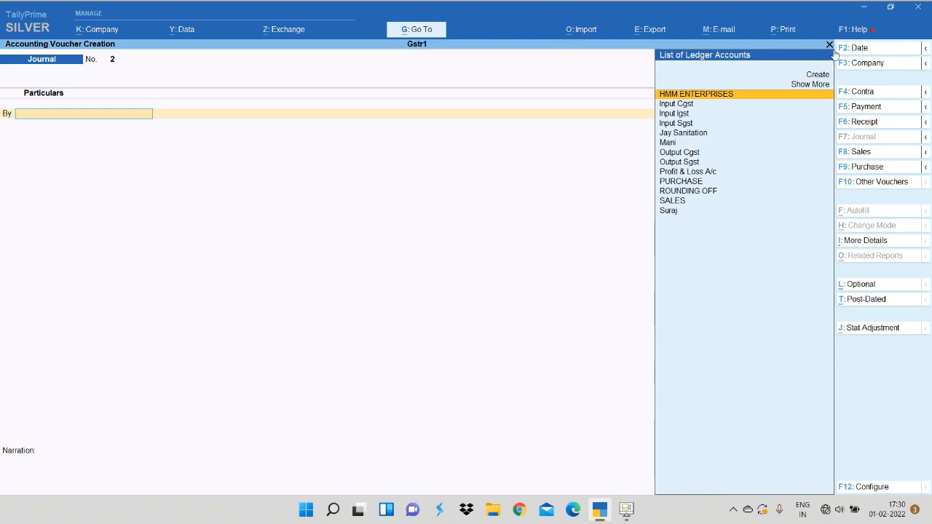
Start a payment voucher and autofill it as a GST Stat Payment of type Regular for 1-Apr-21 to 30-Apr-21
click(869, 109)
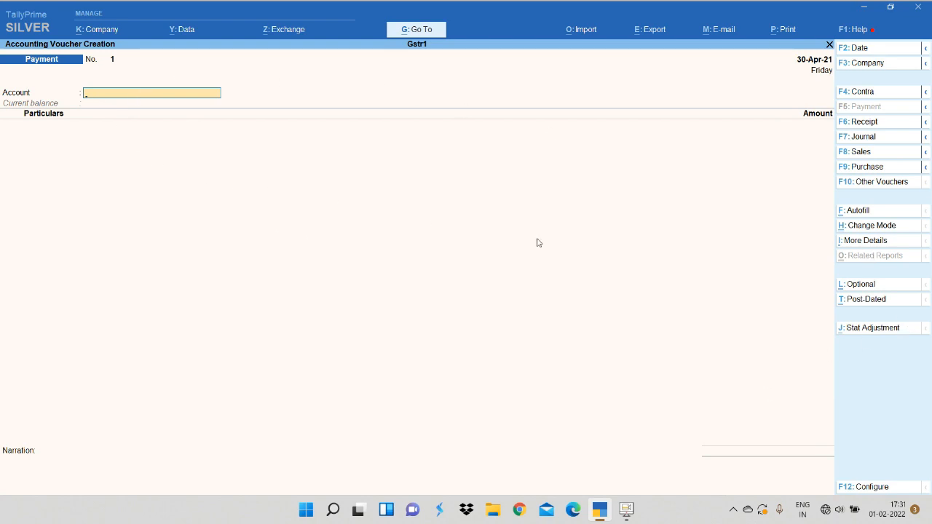
click(859, 211)
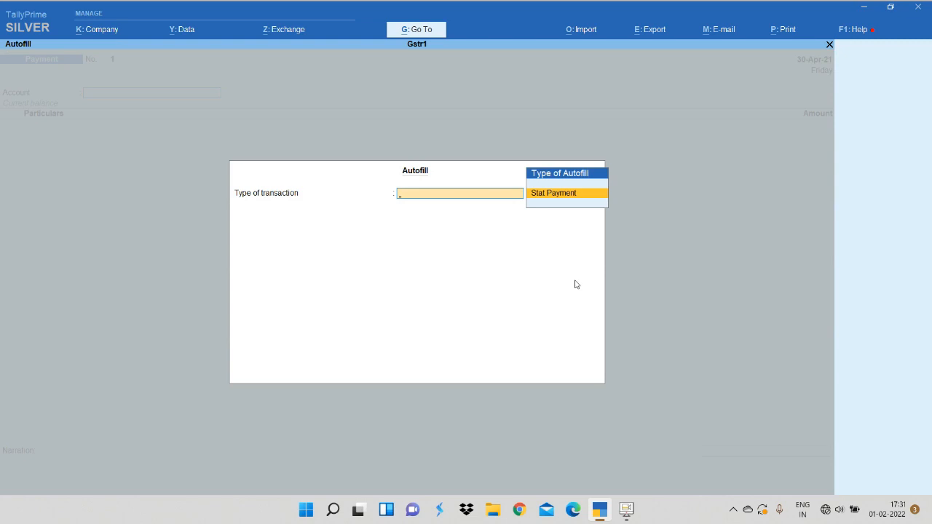
key(Return)
key(Return)
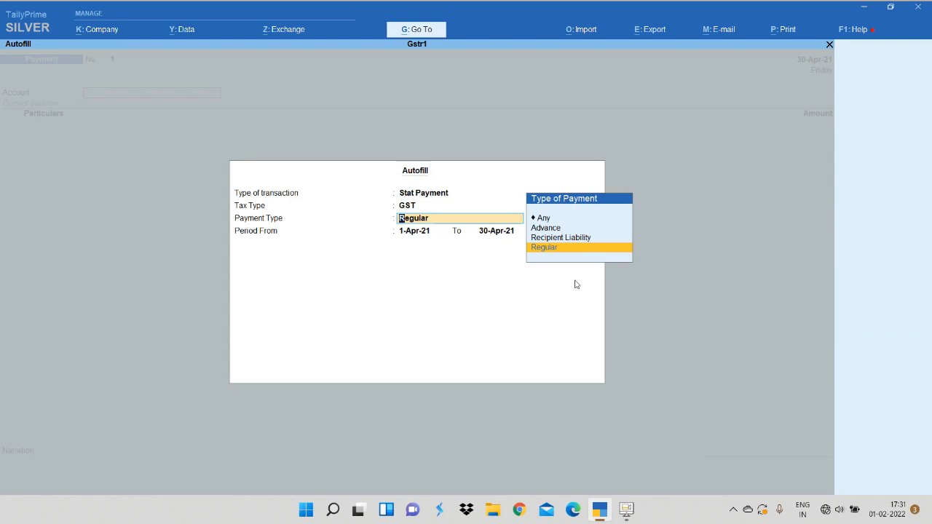
key(Up)
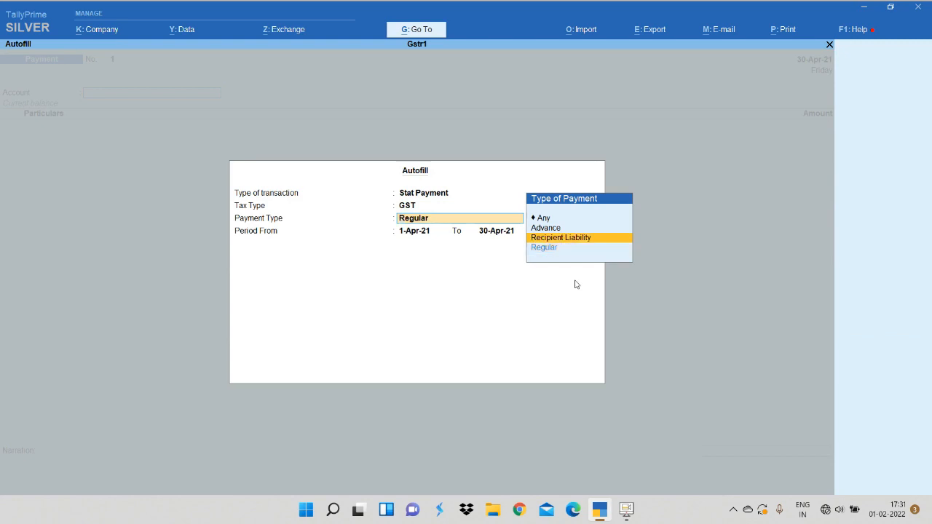
key(Up)
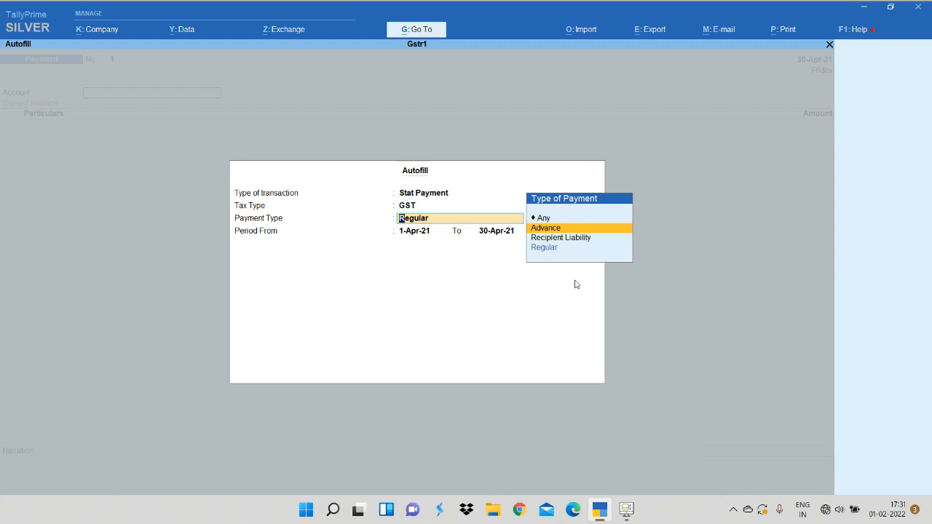
key(Down)
key(Down)
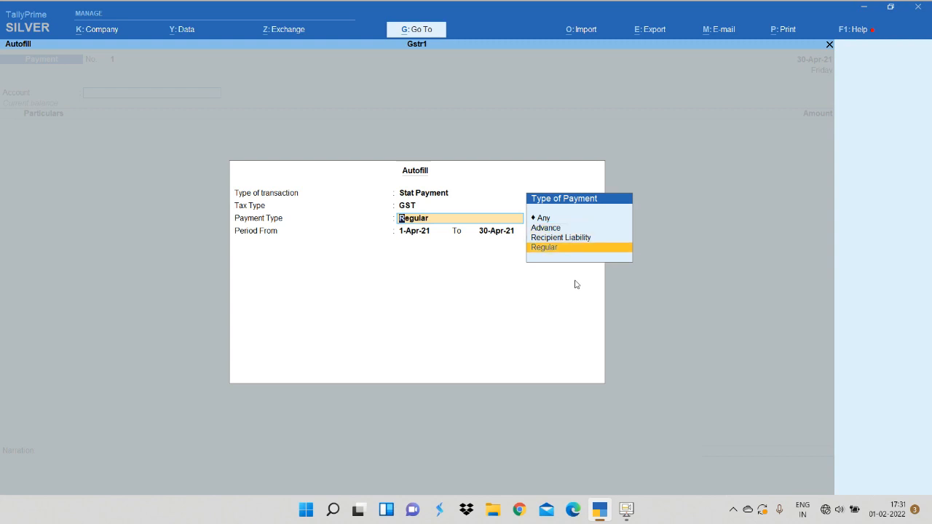
key(Return)
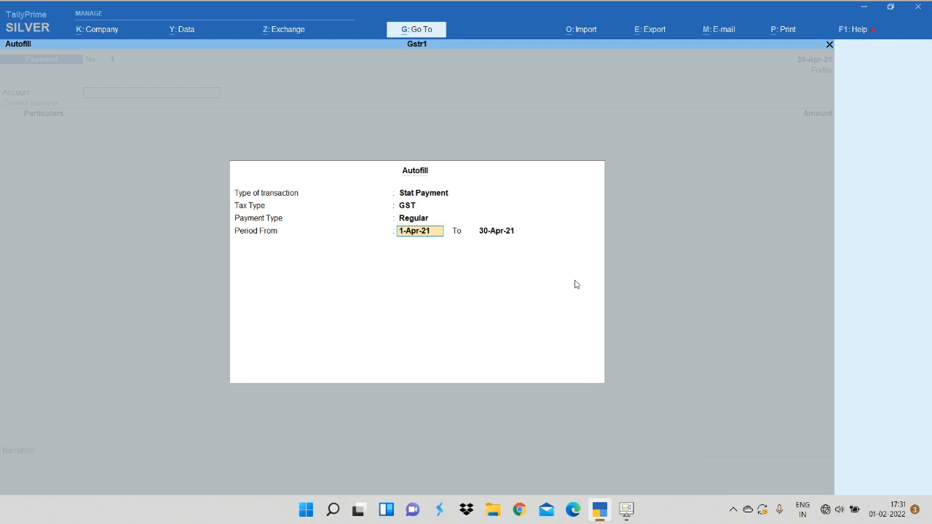
key(Return)
key(Return)
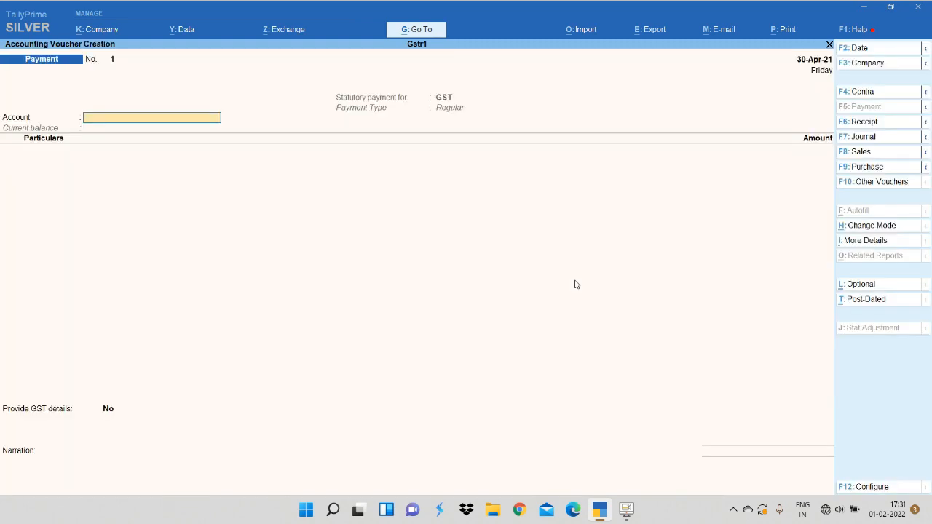
Pay 219.36 against Output Sgst from the Cash account, with Provide GST details set to No
text(cas)
key(Return)
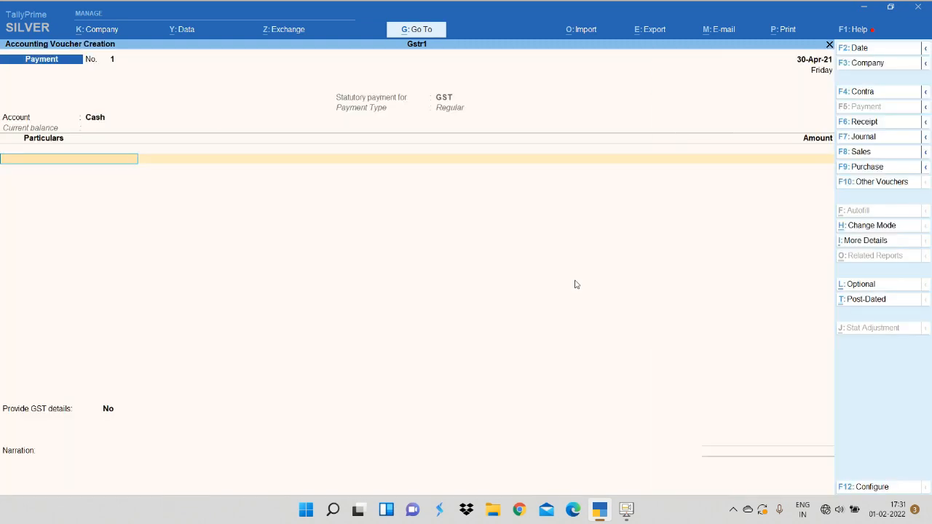
text(OUTPU)
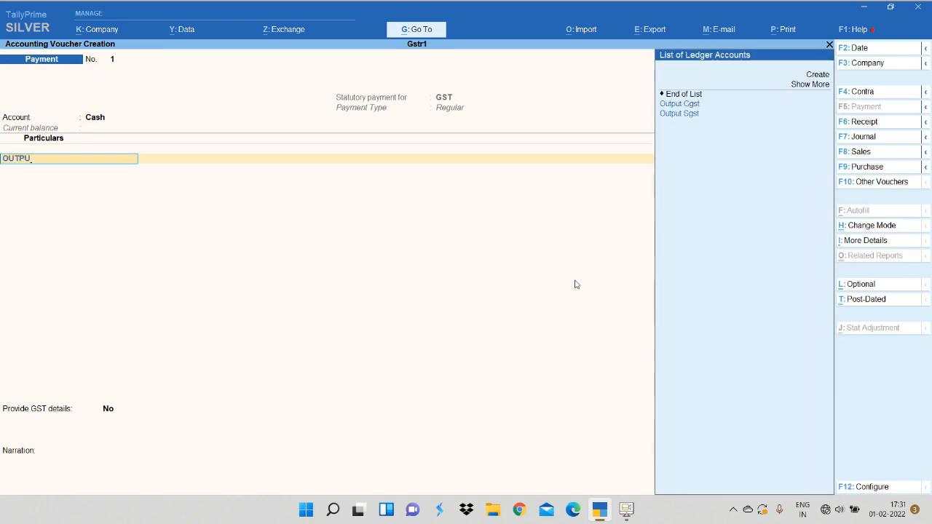
key(Return)
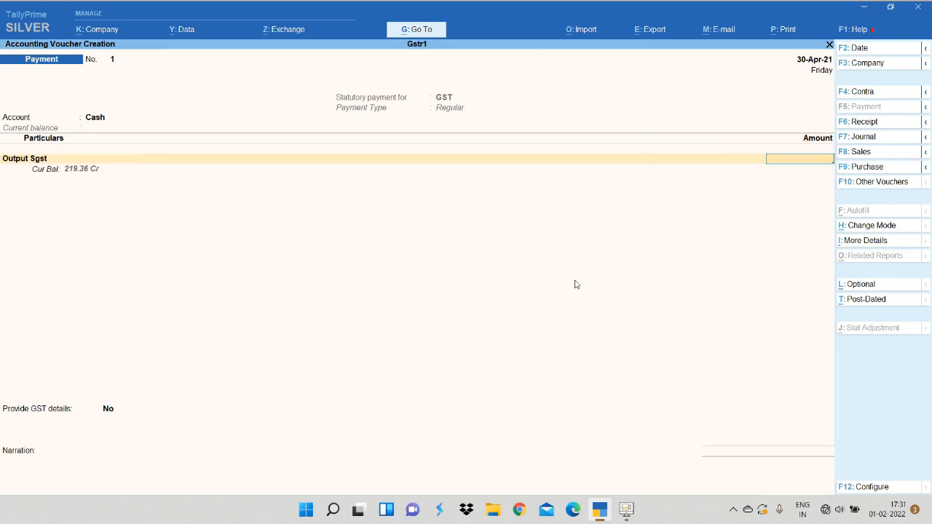
text(219.36)
key(Return)
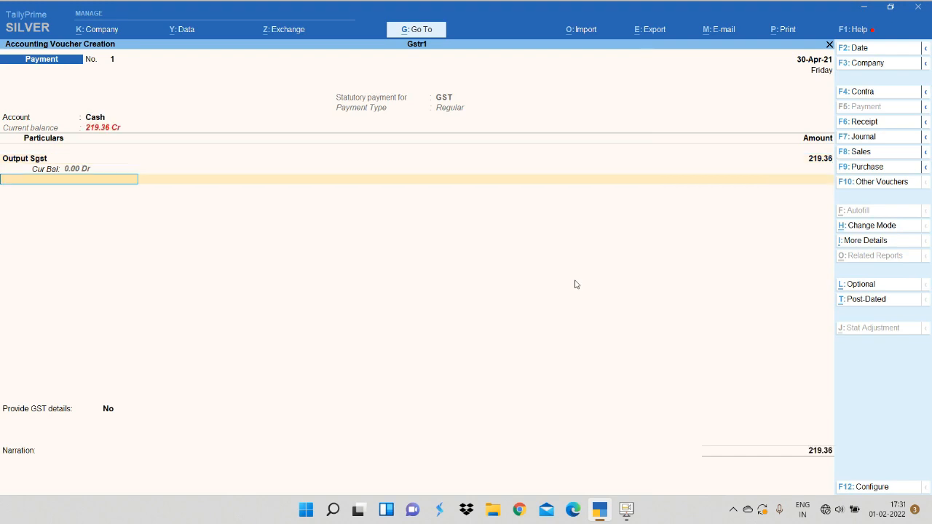
key(Return)
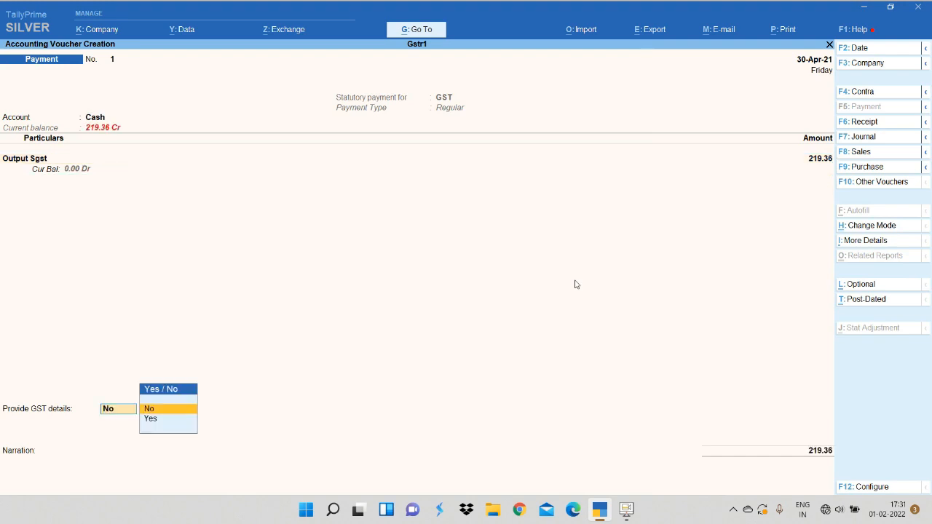
key(Return)
key(BackSpace)
key(Down)
key(Return)
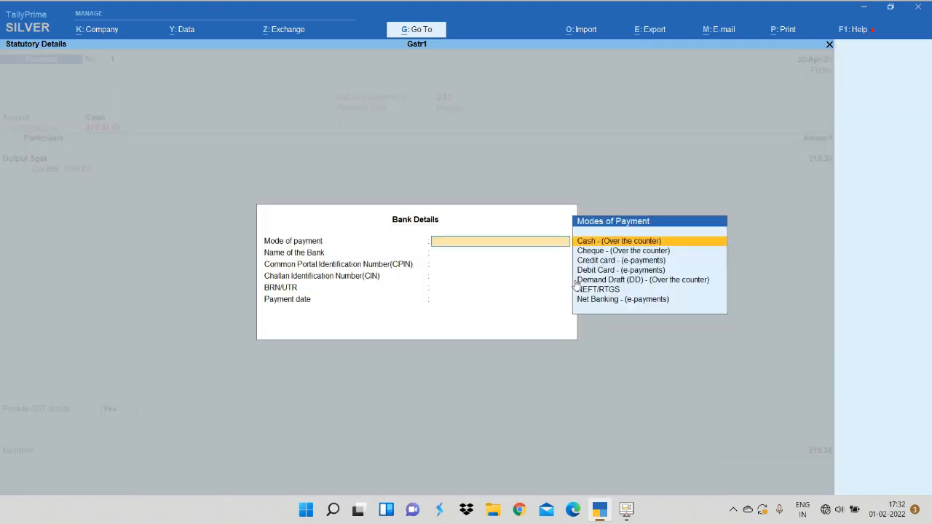
key(Escape)
key(Up)
key(Return)
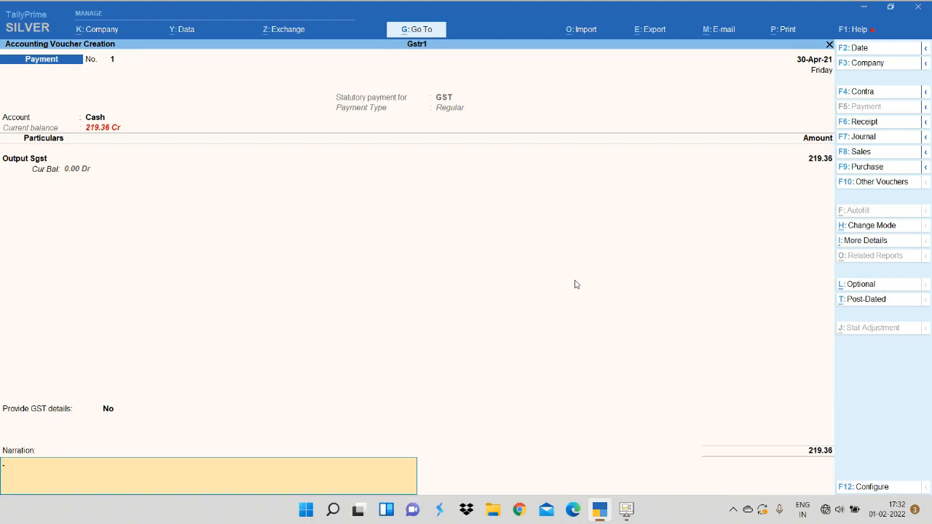
Accept the payment voucher without a narration and open the Balance Sheet
key(Return)
key(Return)
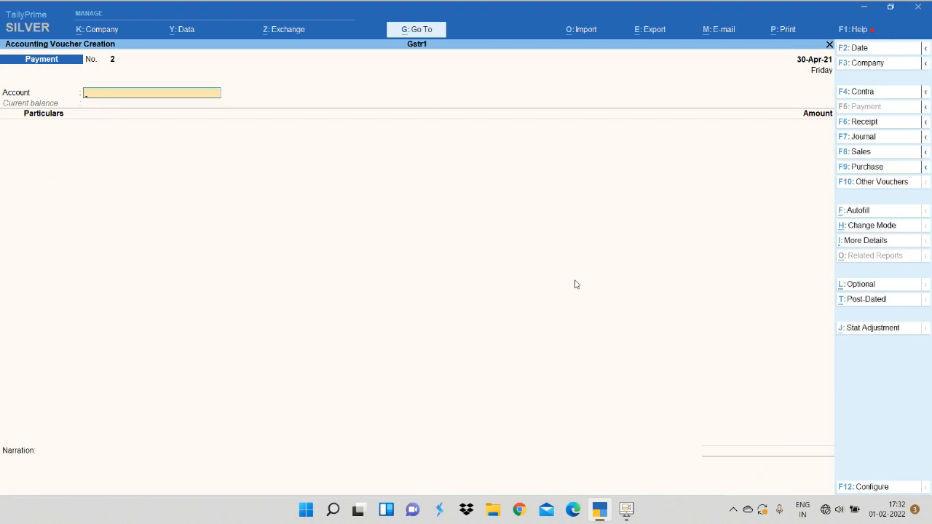
key(Escape)
key(b)
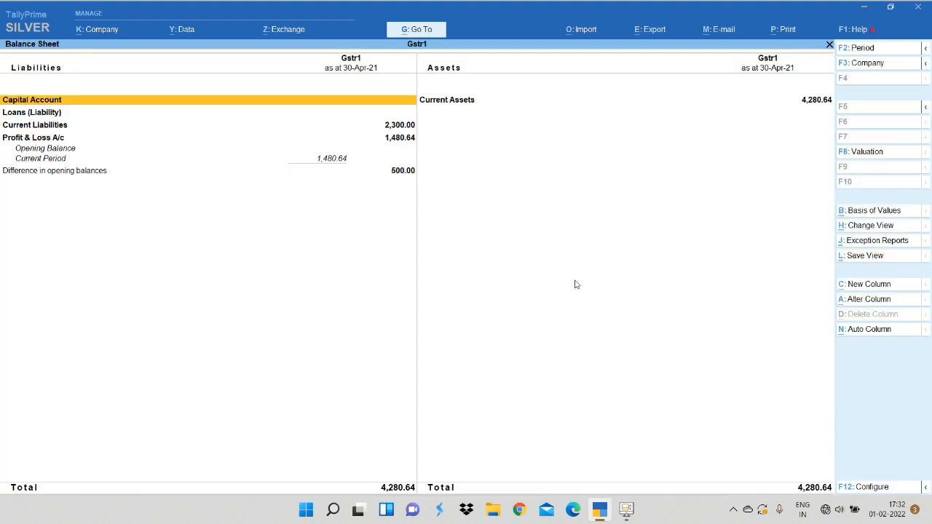
Examine the Duties & Taxes group under Current Liabilities in the Balance Sheet, and return to the Gateway of Tally
key(Down)
key(Down)
key(Return)
key(Down)
key(Up)
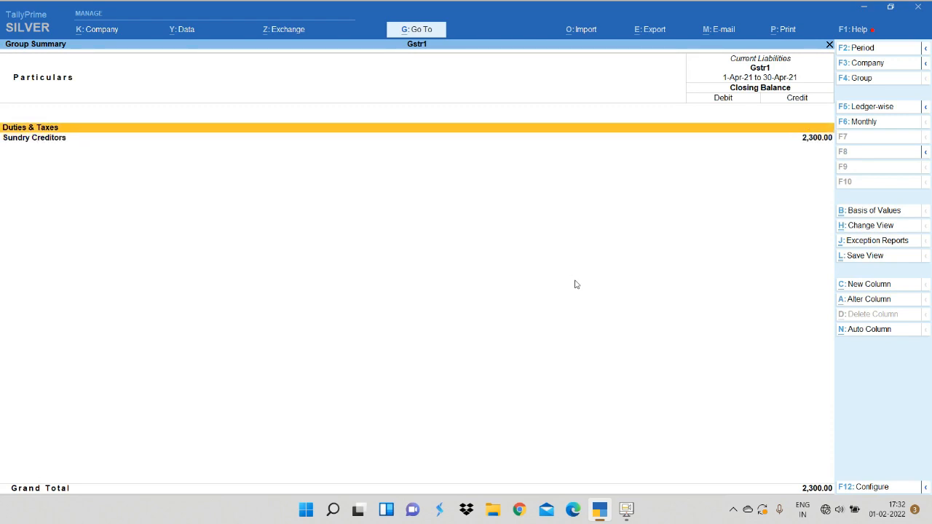
key(Return)
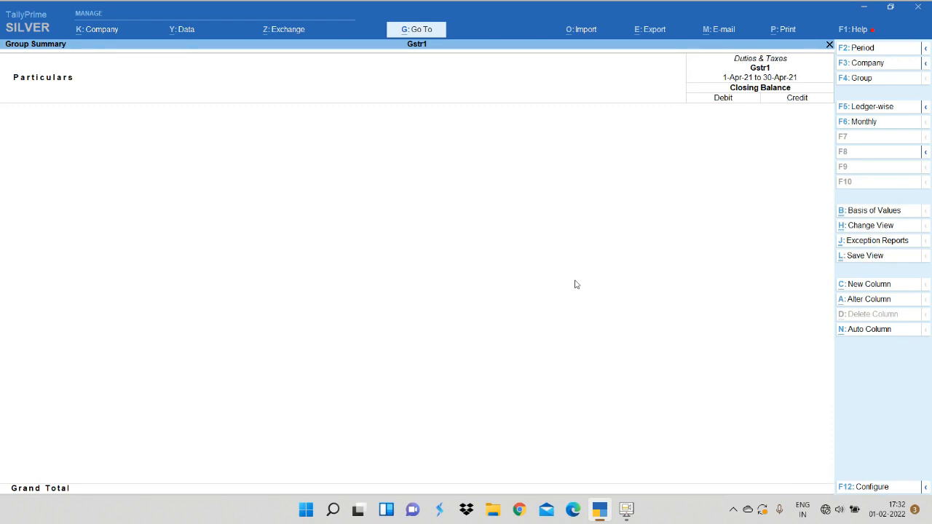
key(Escape)
key(Escape)
key(Escape)
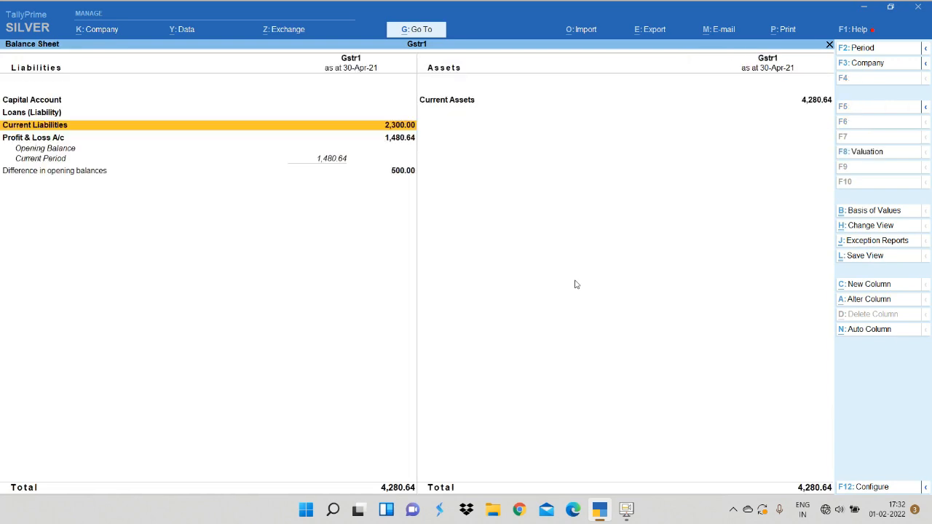
Open the Day Book for 30-Apr-21 and select the Output Sgst payment voucher
key(d)
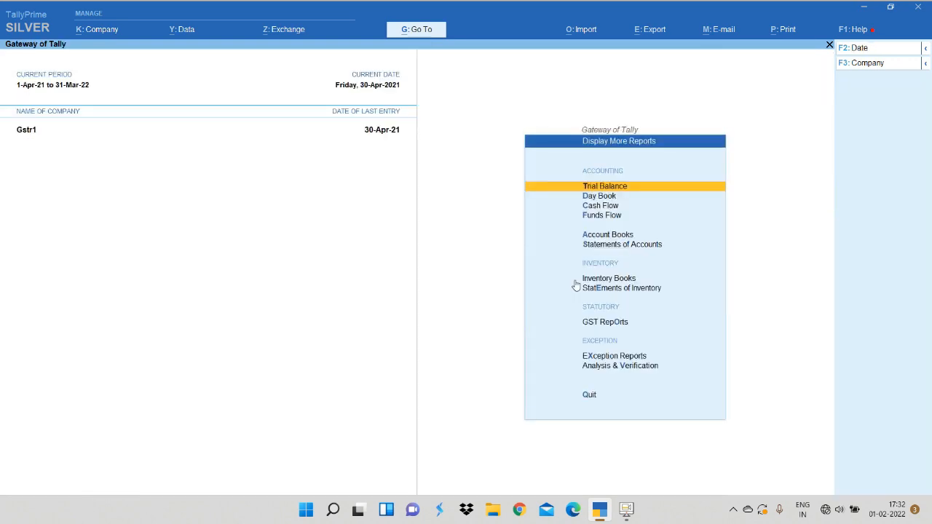
key(Down)
key(Return)
key(Down)
key(Up)
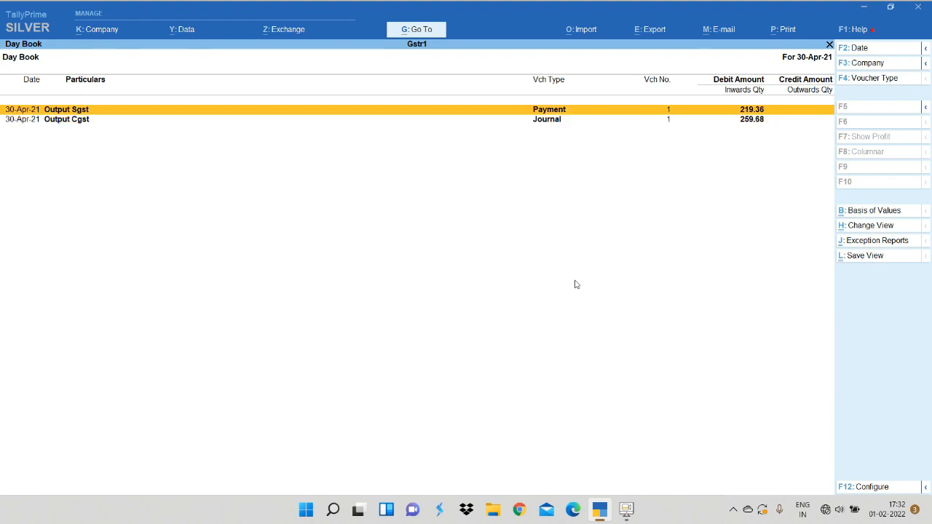
Set the Output Sgst amount in the payment voucher to 220, keep Provide GST details at No, and accept the alteration
key(Return)
key(Return)
key(Return)
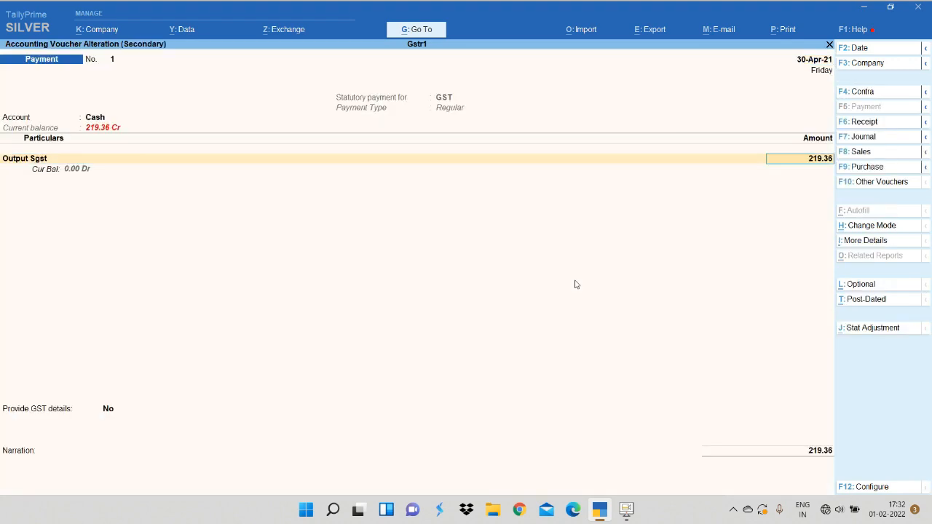
text(220)
key(Return)
key(Return)
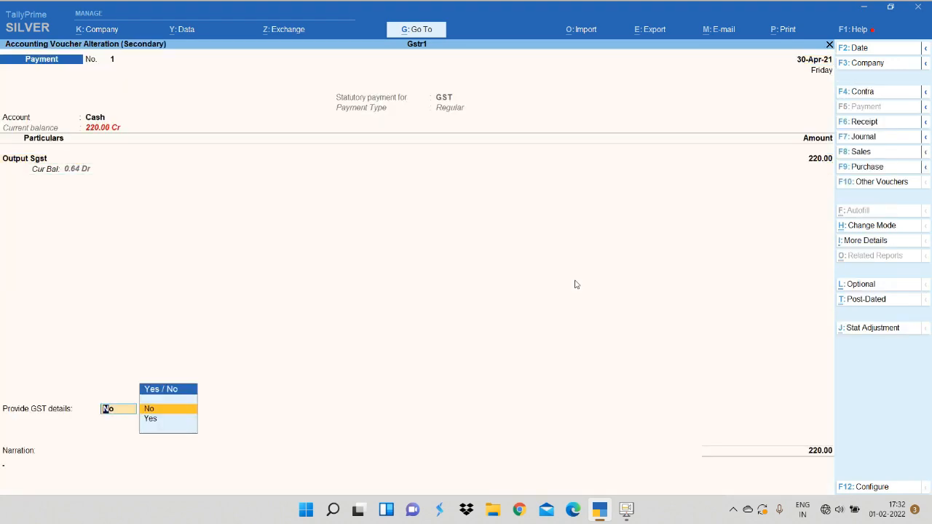
key(Return)
key(Return)
key(Return)
key(Escape)
key(Escape)
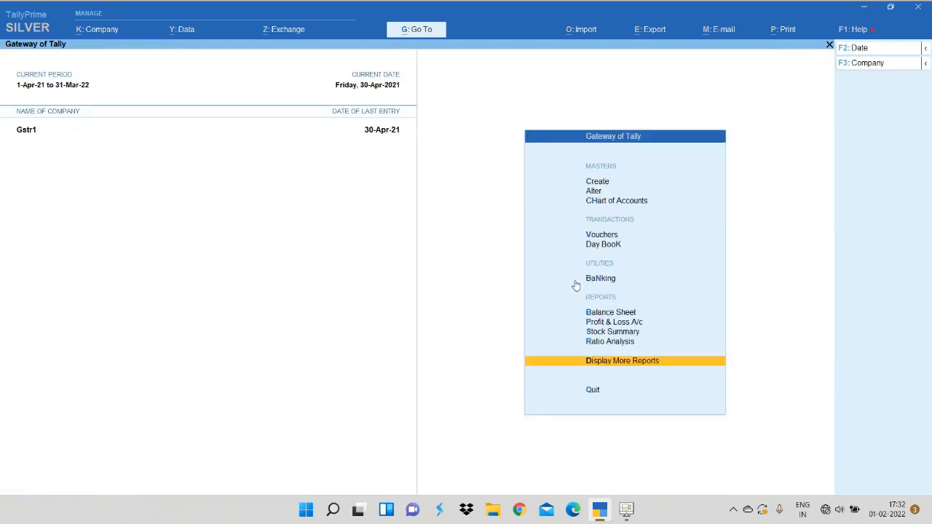
Reopen the Balance Sheet and check the Output Sgst balance in the Duties & Taxes group under Current Liabilities
key(Escape)
key(Escape)
key(b)
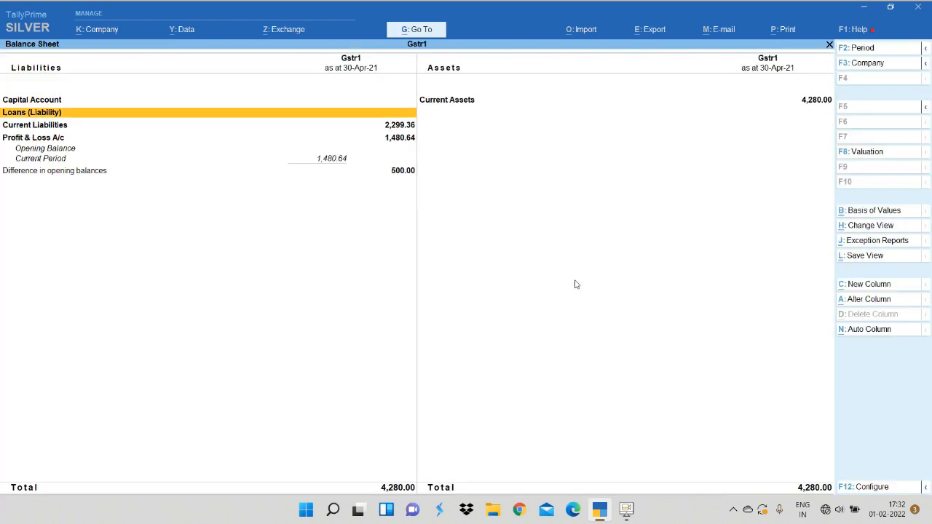
key(Down)
key(Return)
key(Return)
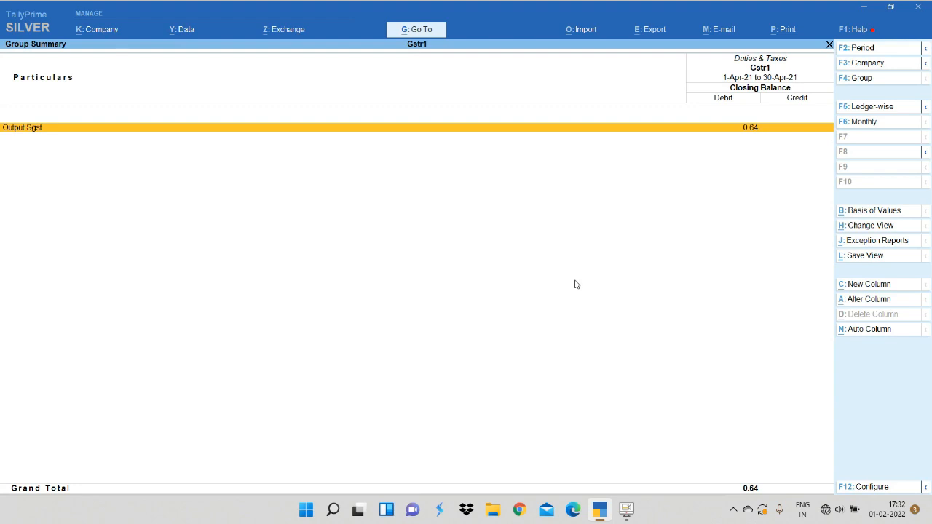
key(Escape)
key(Escape)
key(Escape)
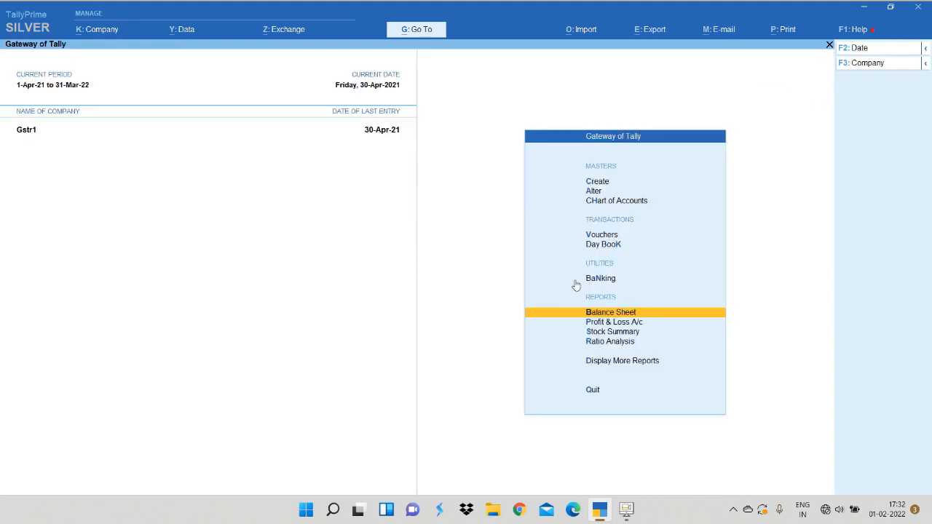
Start a journal voucher dated 30-Apr-21 and debit the ROUNDING OFF ledger with 0.64
key(v)
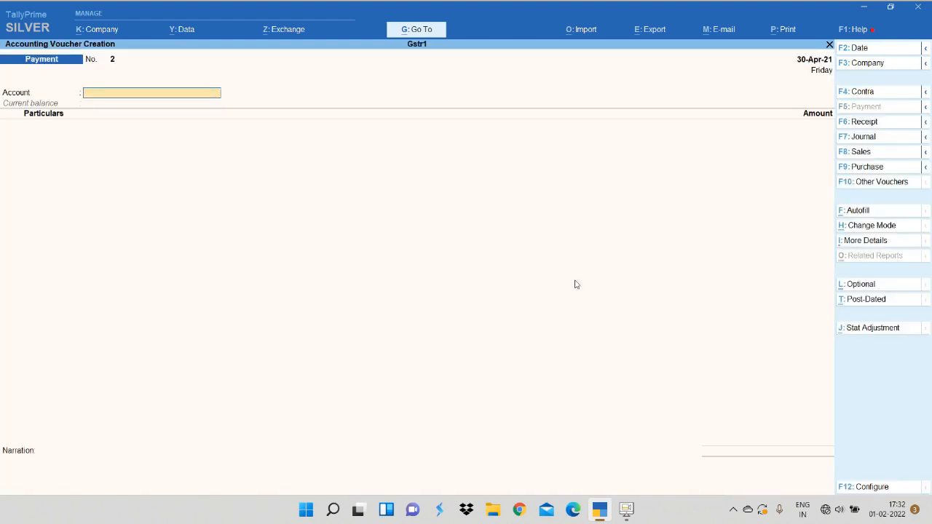
click(877, 143)
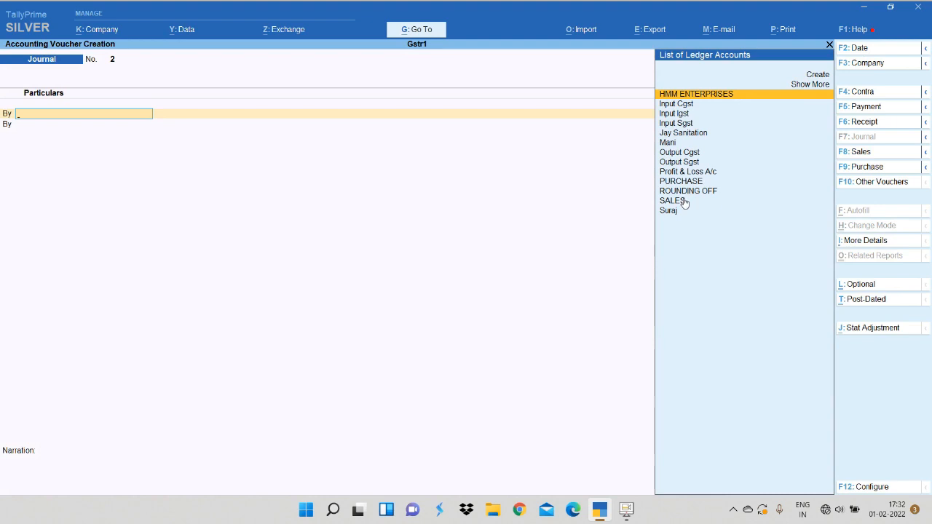
text(ROU)
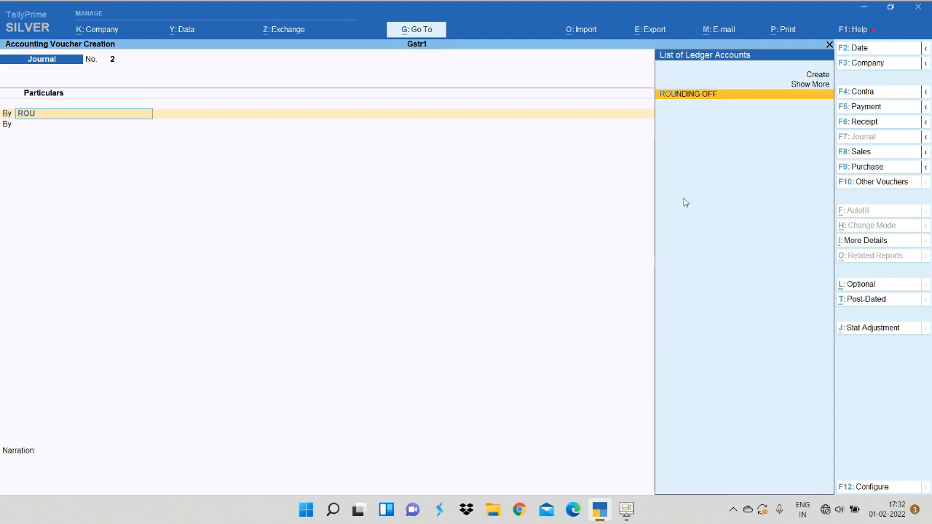
key(Return)
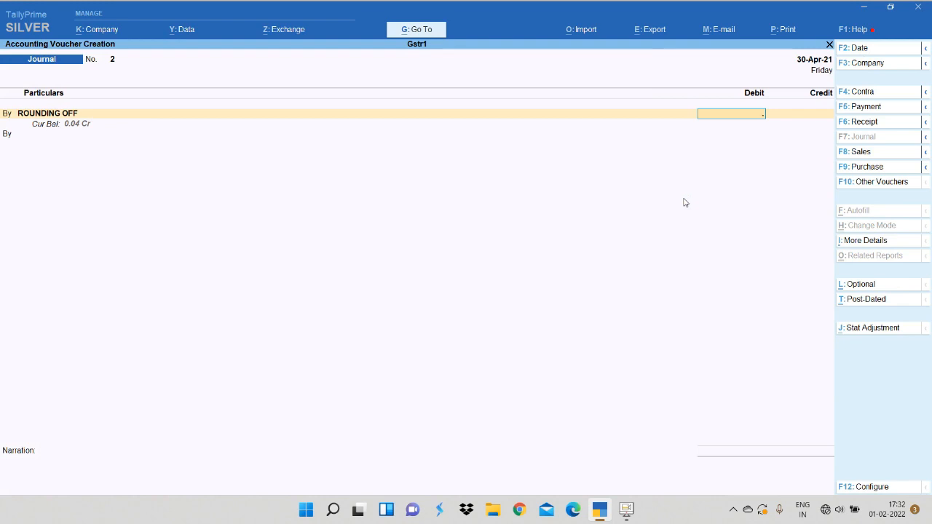
text(0.64)
key(Return)
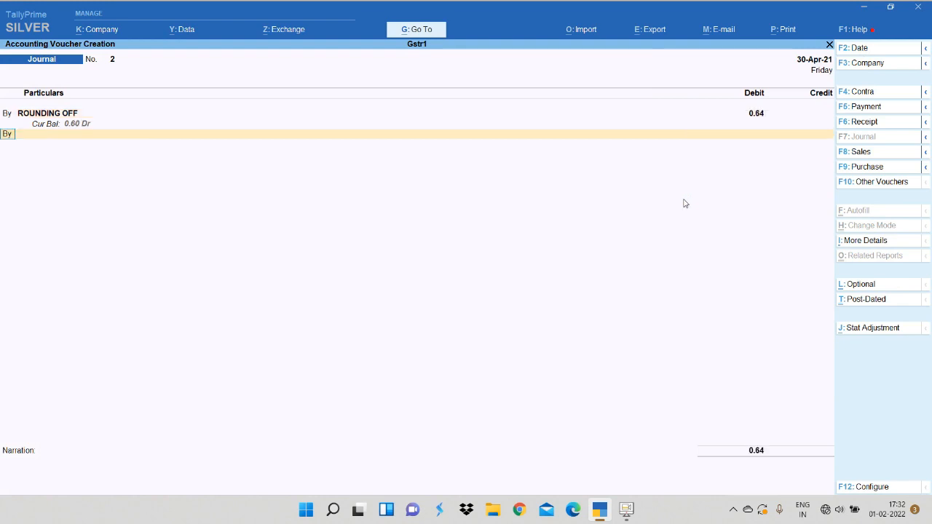
Credit Output Sgst with 0.64 and accept the rounding-off journal voucher without a narration
text(T)
key(Return)
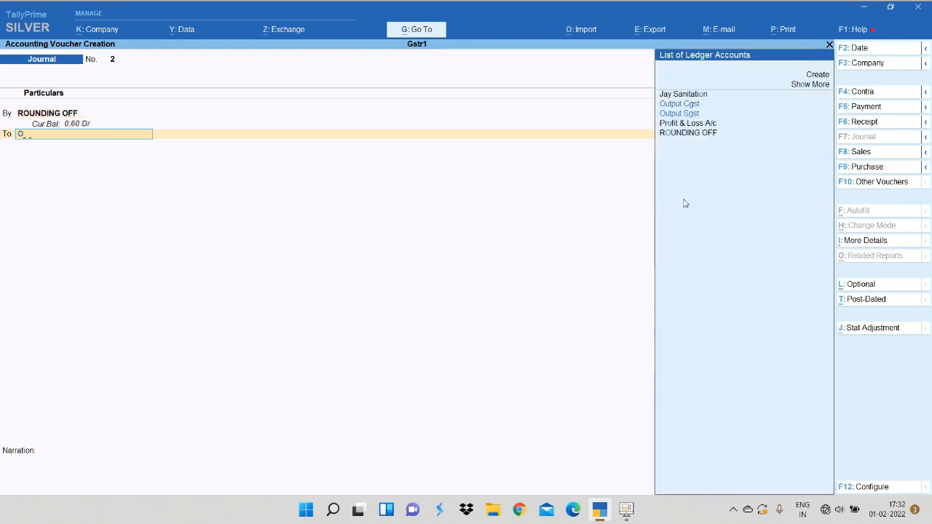
text(OUTPU)
key(Down)
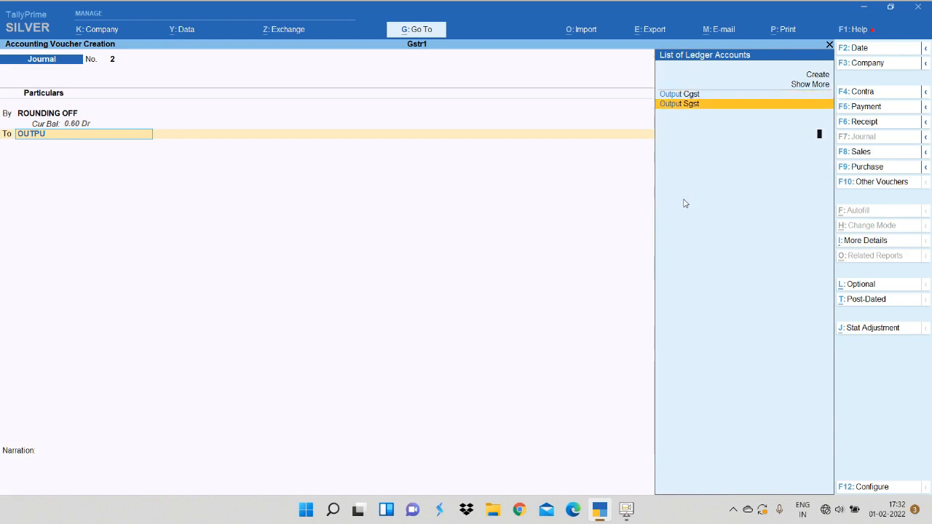
key(Return)
key(Return)
key(Return)
key(Return)
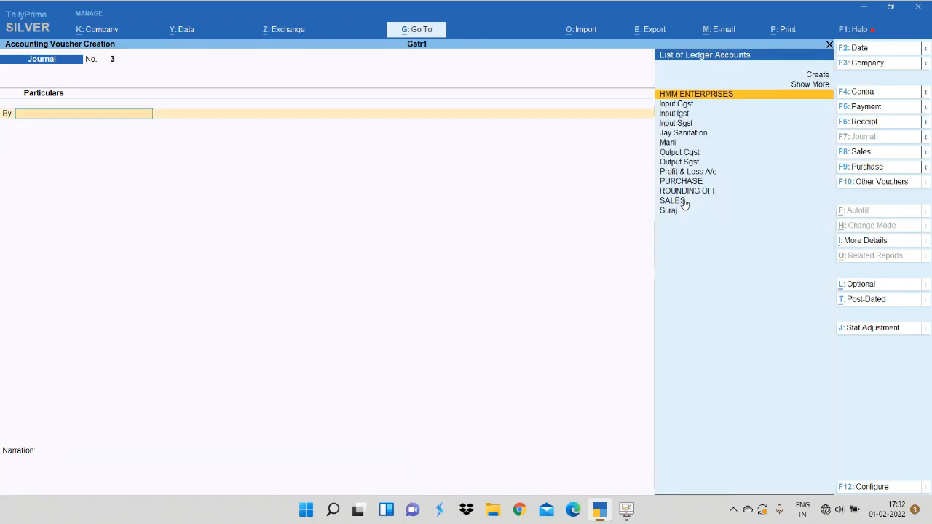
Open the Balance Sheet and verify the Duties & Taxes closing balance after the rounding-off journal
key(Escape)
key(b)
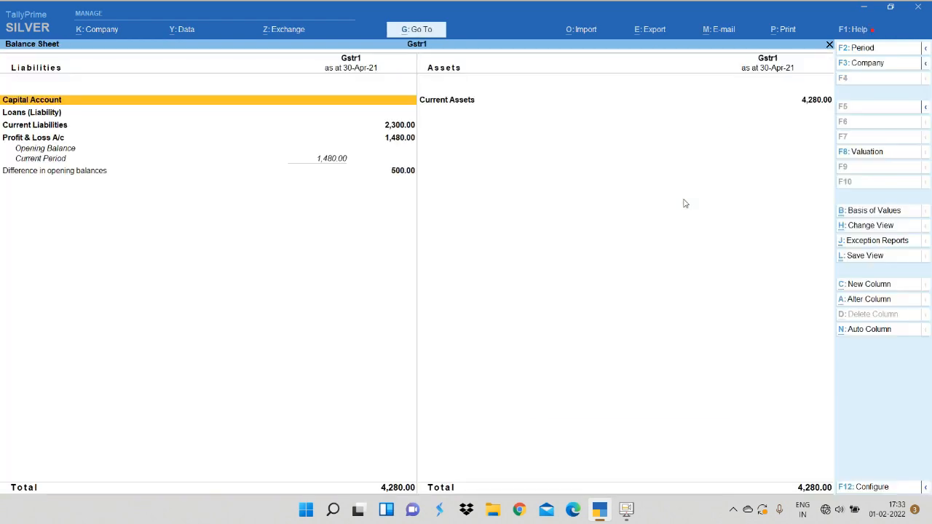
key(Down)
key(Down)
key(Return)
key(Return)
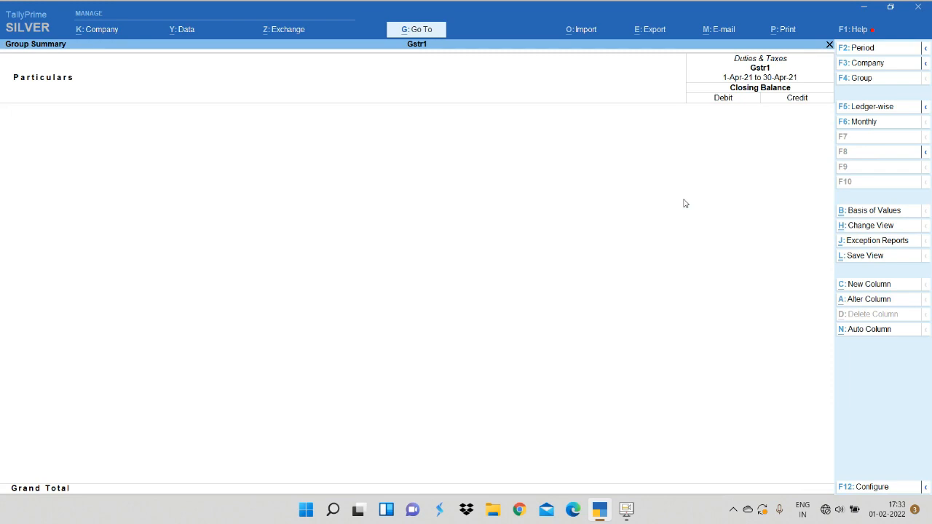
key(Escape)
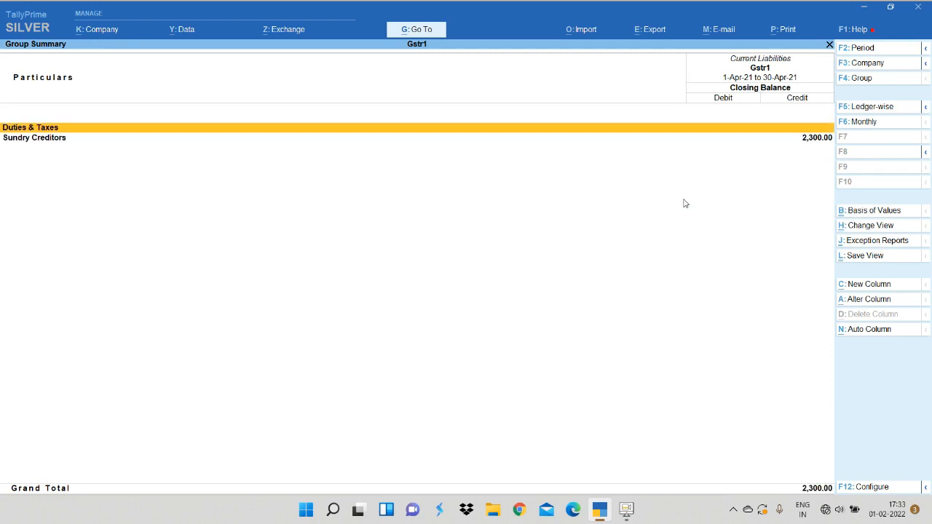
key(Return)
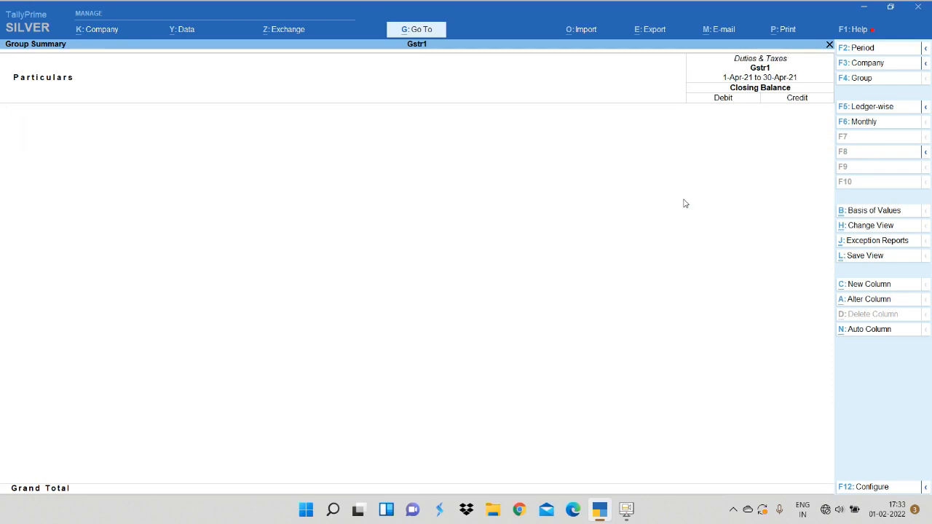